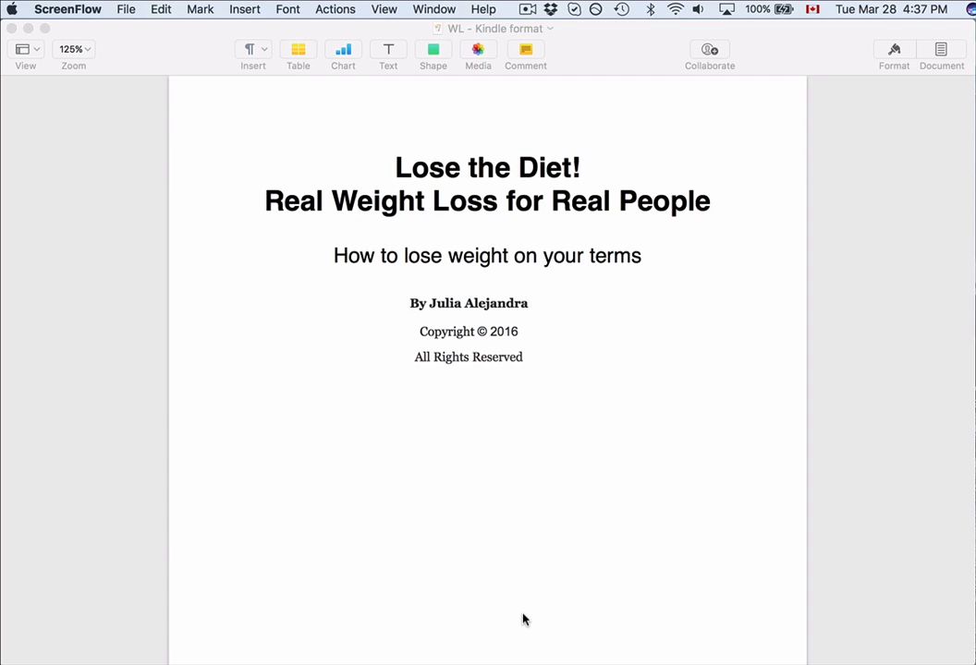
Look through the manuscript's title page, copyright page and the start of the table of contents
scroll(523, 620, "down", 1)
scroll(523, 620, "down", 2)
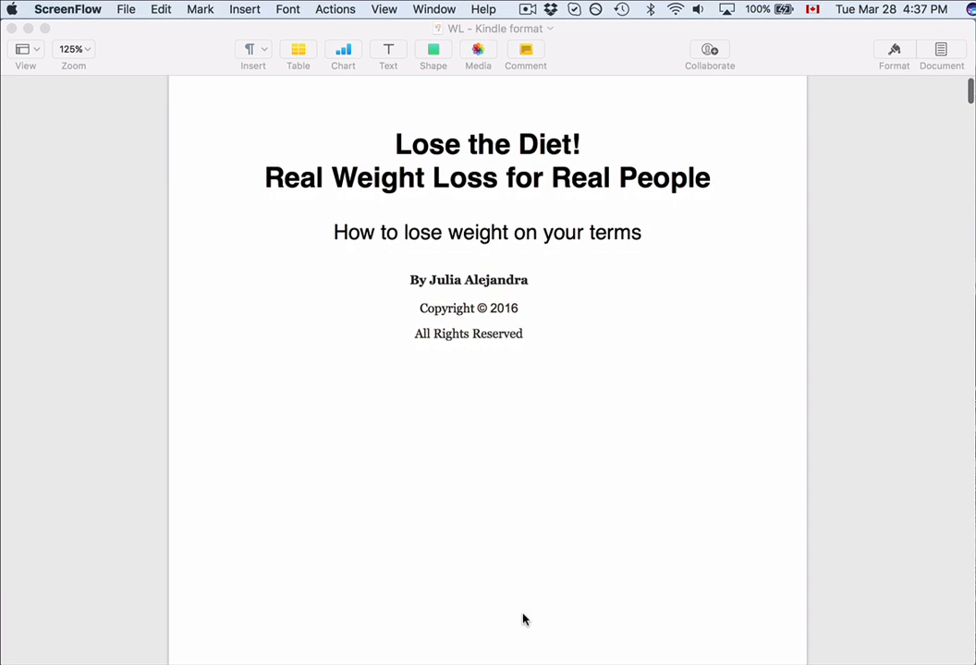
scroll(523, 620, "down", 2)
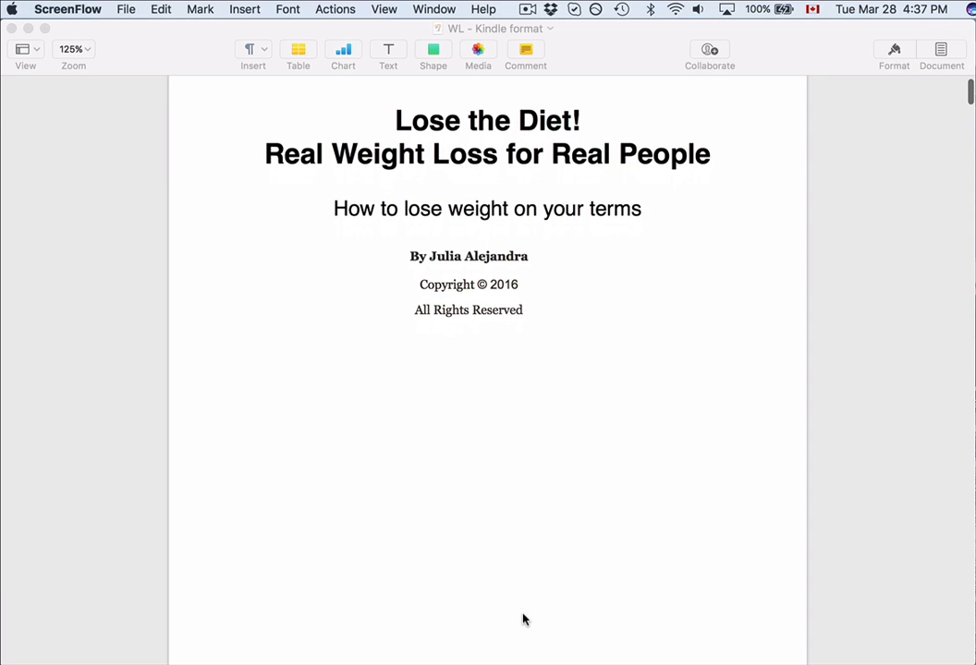
scroll(523, 620, "down", 3)
scroll(523, 620, "up", 6)
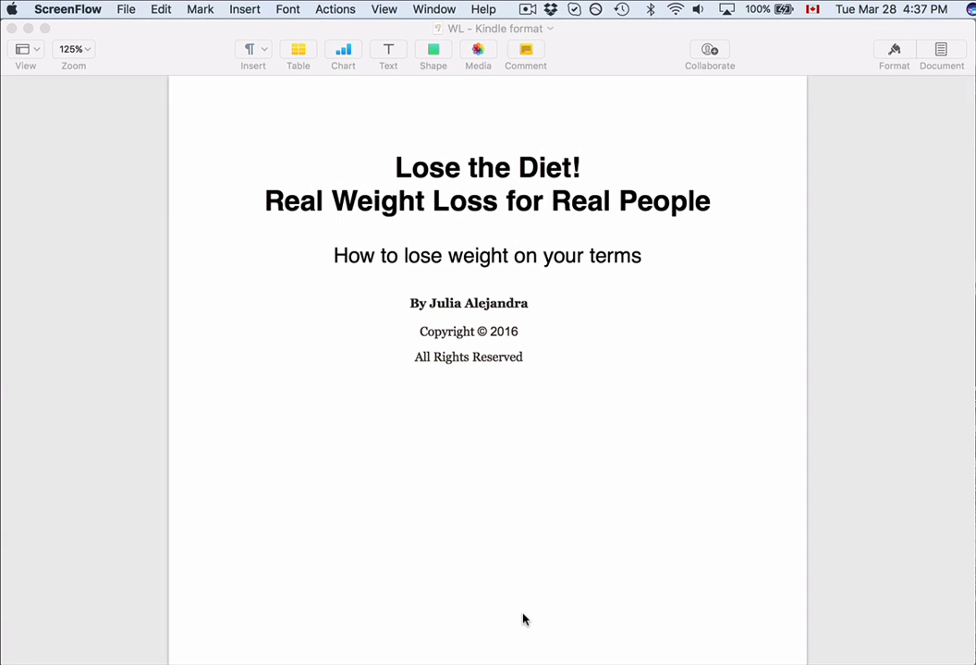
scroll(523, 620, "down", 10)
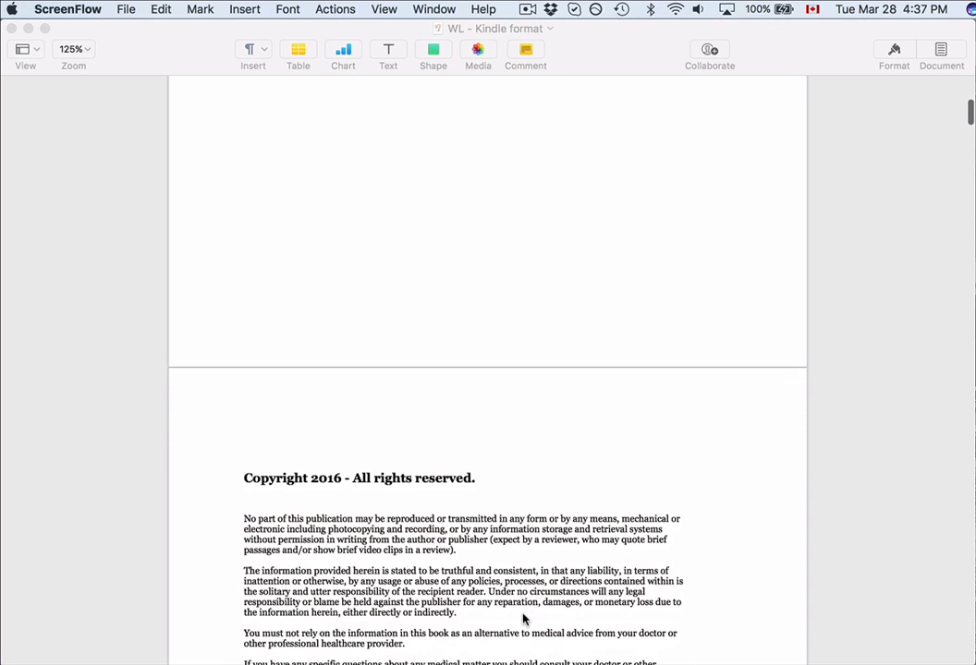
scroll(523, 620, "down", 8)
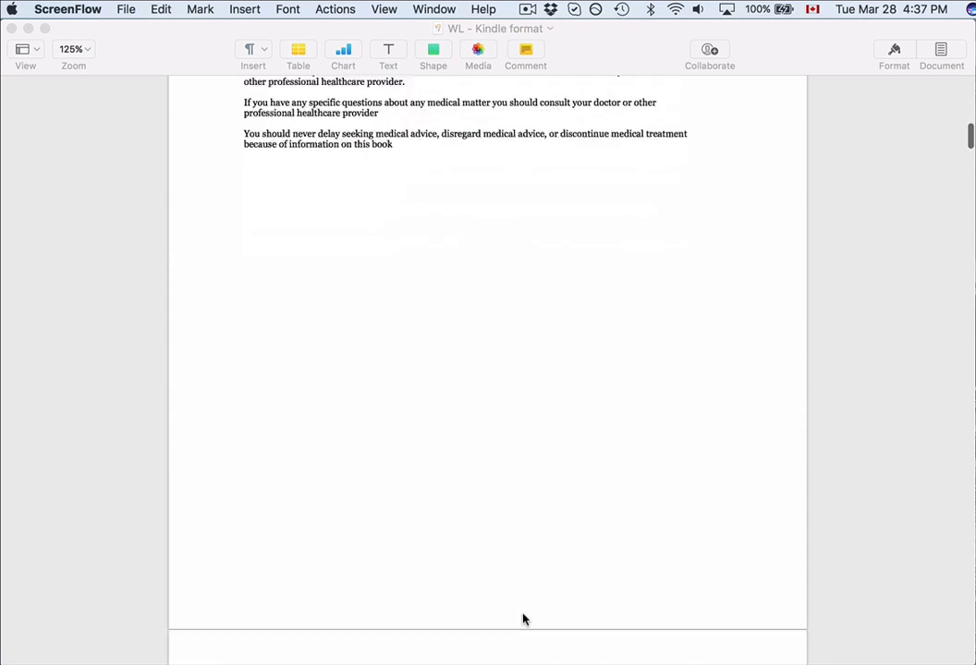
scroll(523, 620, "down", 5)
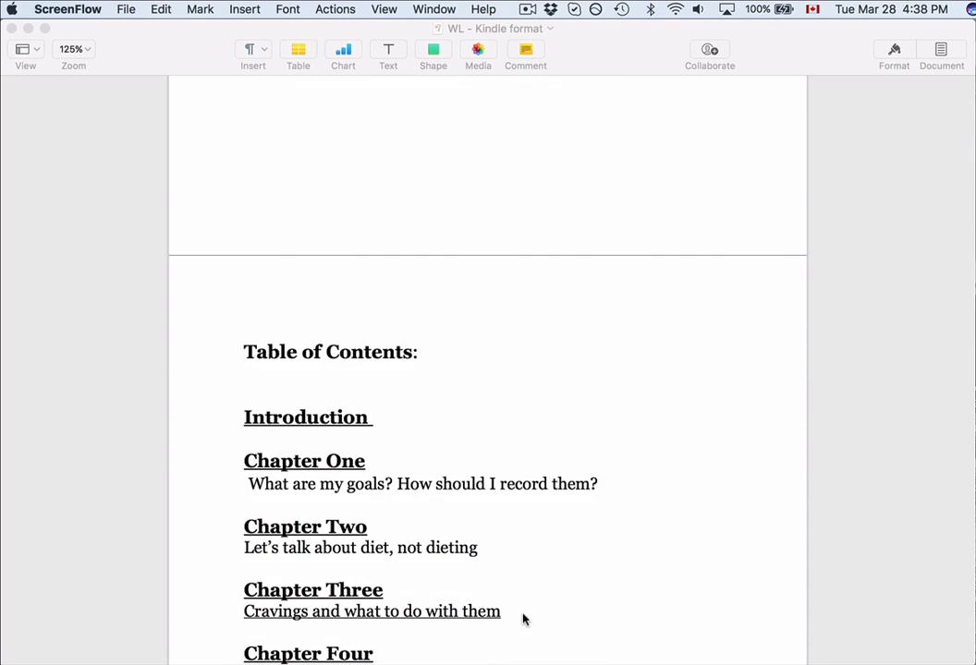
scroll(359, 246, "up", 3)
Show the invisible formatting characters in the Kindle manuscript
left_click(200, 63)
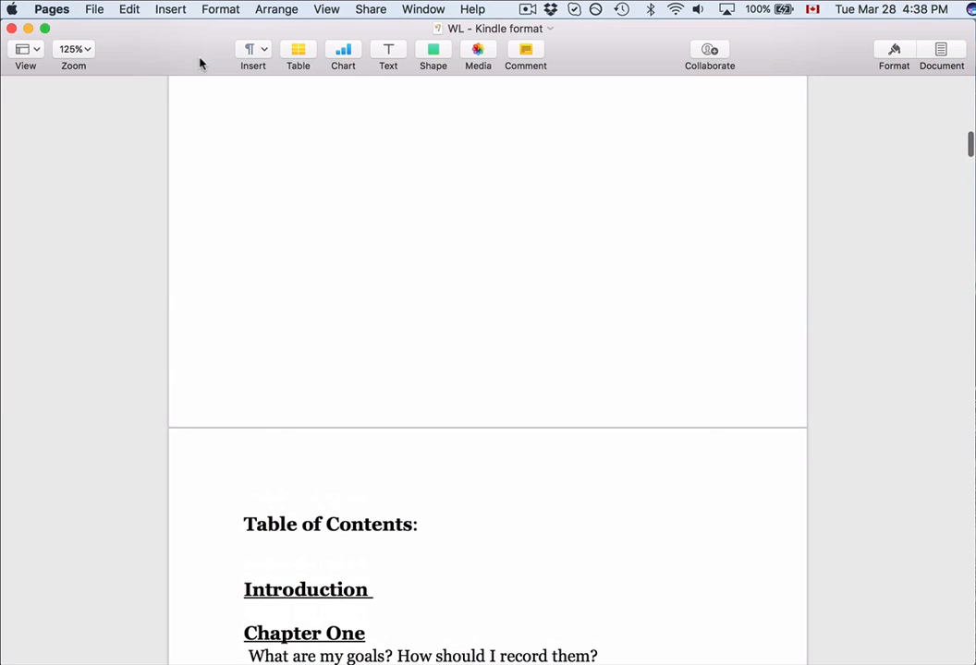
left_click(218, 9)
mouse_move(319, 7)
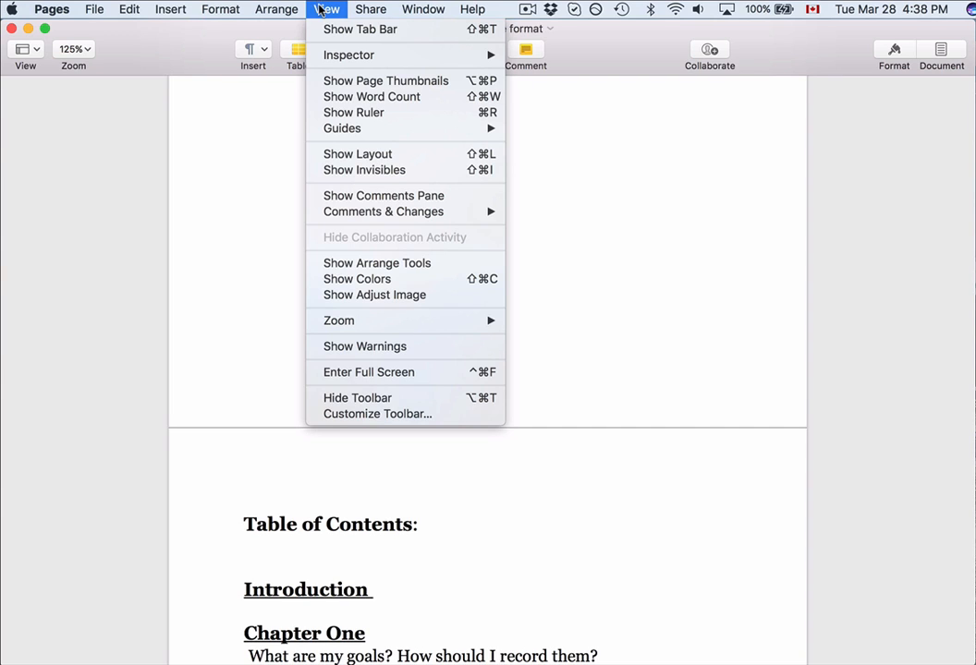
left_click(332, 170)
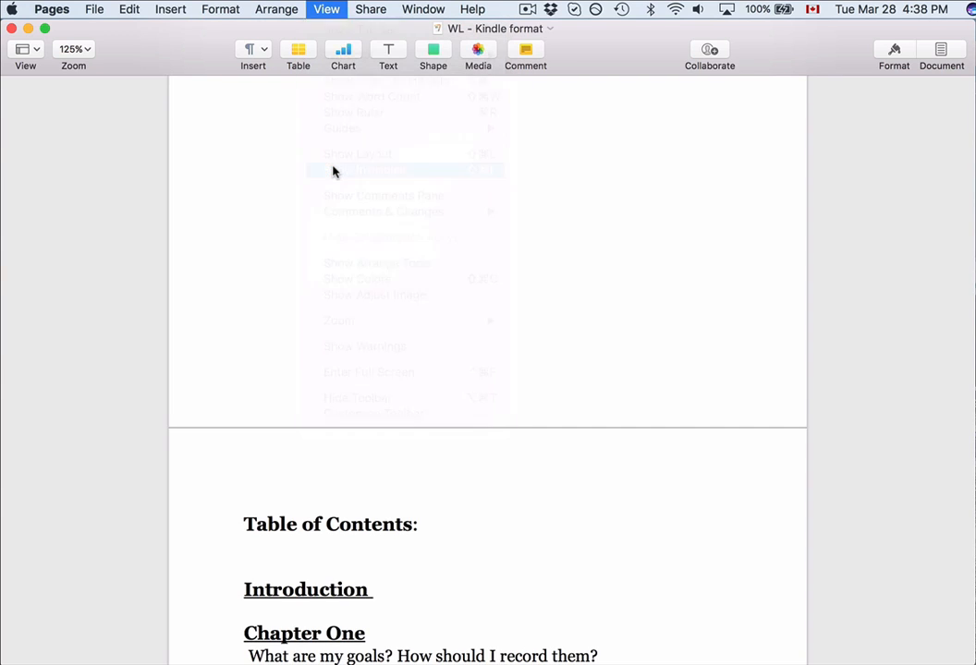
Examine the paragraph marks and page breaks from the title page through the table of contents and bonus page to the Introduction
scroll(310, 515, "down", 5)
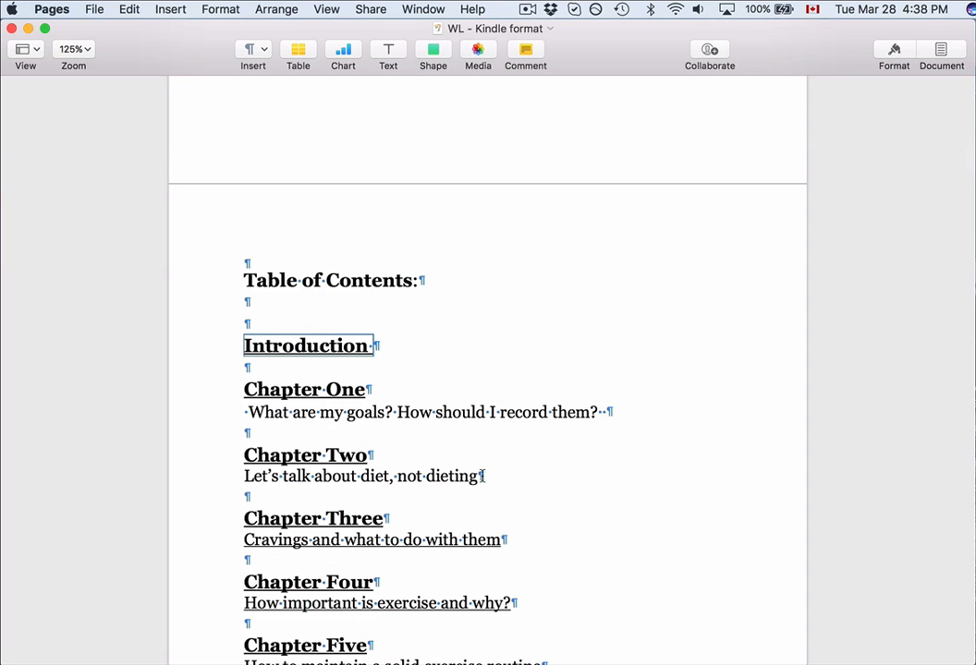
scroll(481, 476, "down", 3)
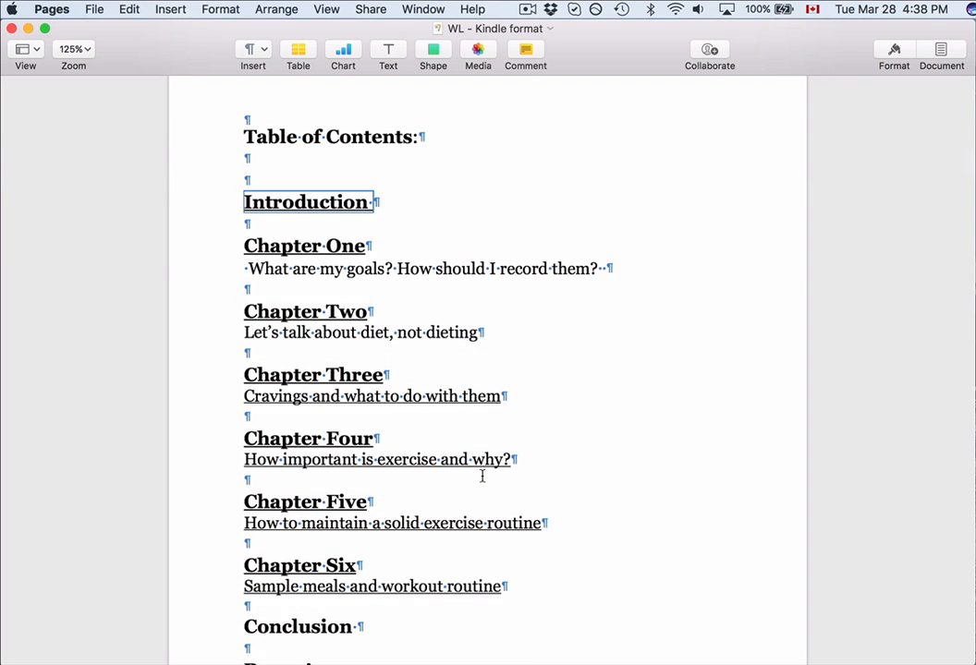
scroll(482, 476, "down", 5)
scroll(482, 476, "up", 7)
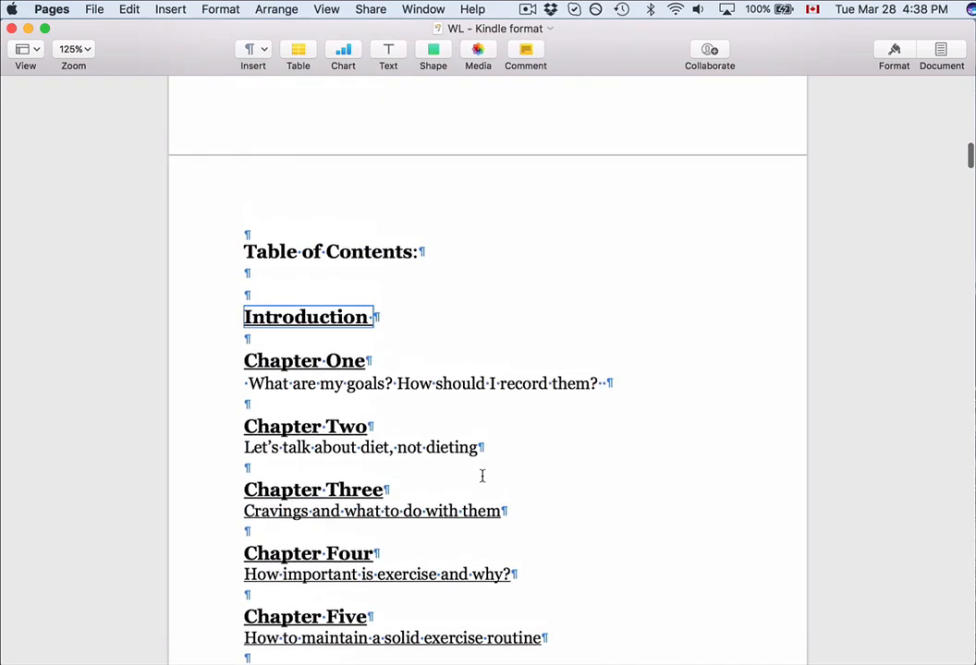
scroll(481, 476, "up", 20)
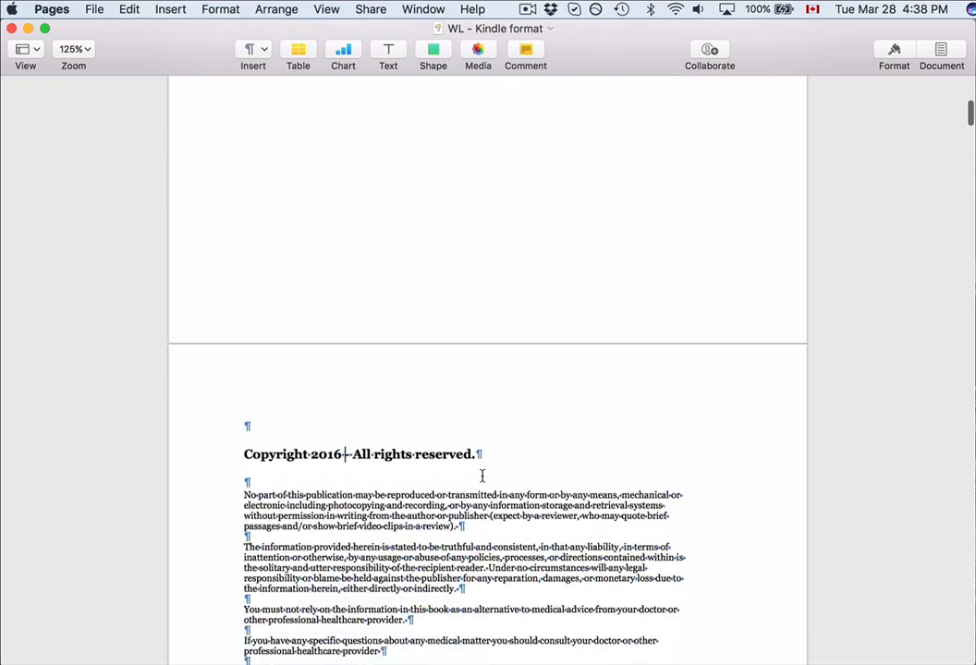
scroll(481, 476, "up", 5)
scroll(481, 476, "down", 3)
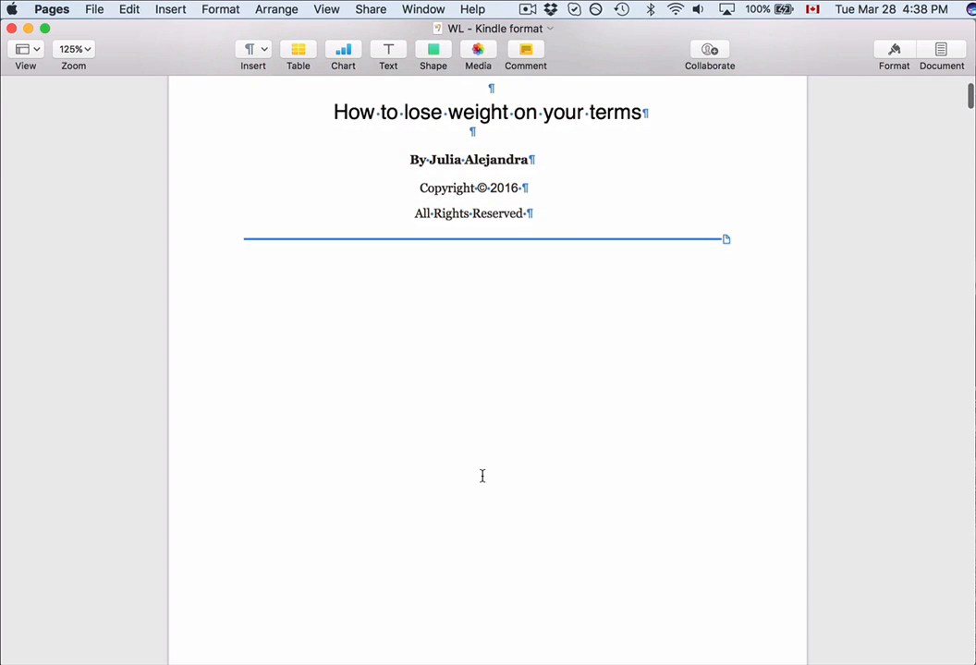
scroll(482, 475, "down", 10)
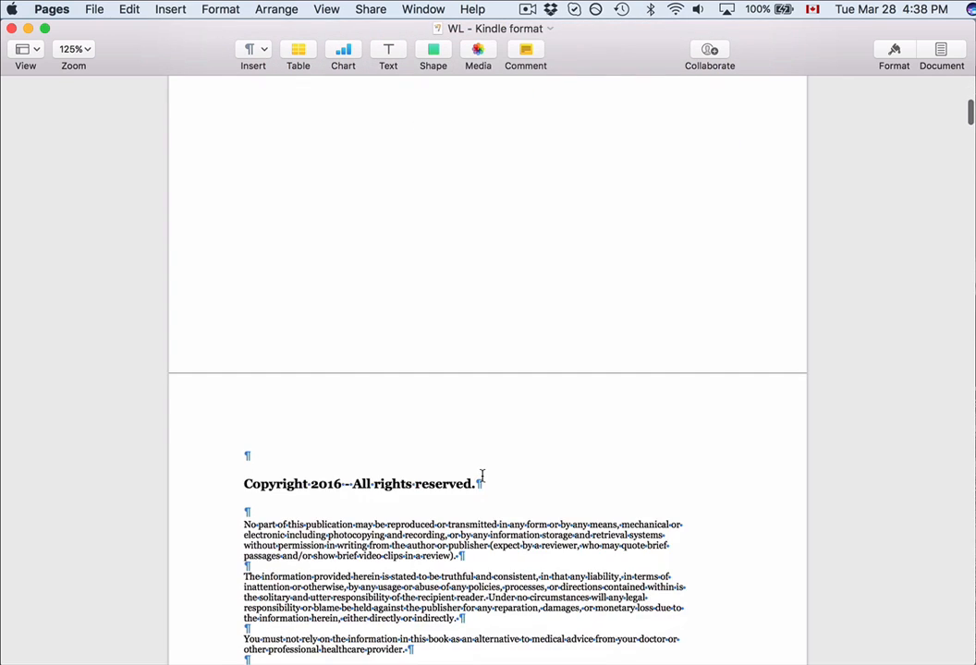
scroll(482, 476, "down", 15)
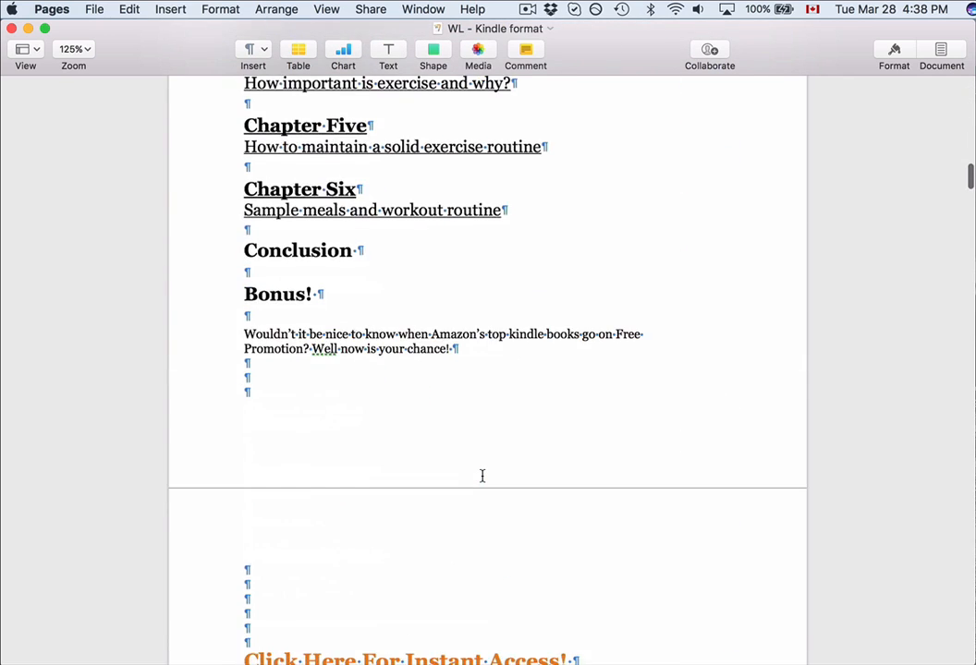
scroll(482, 475, "up", 1)
scroll(482, 476, "down", 15)
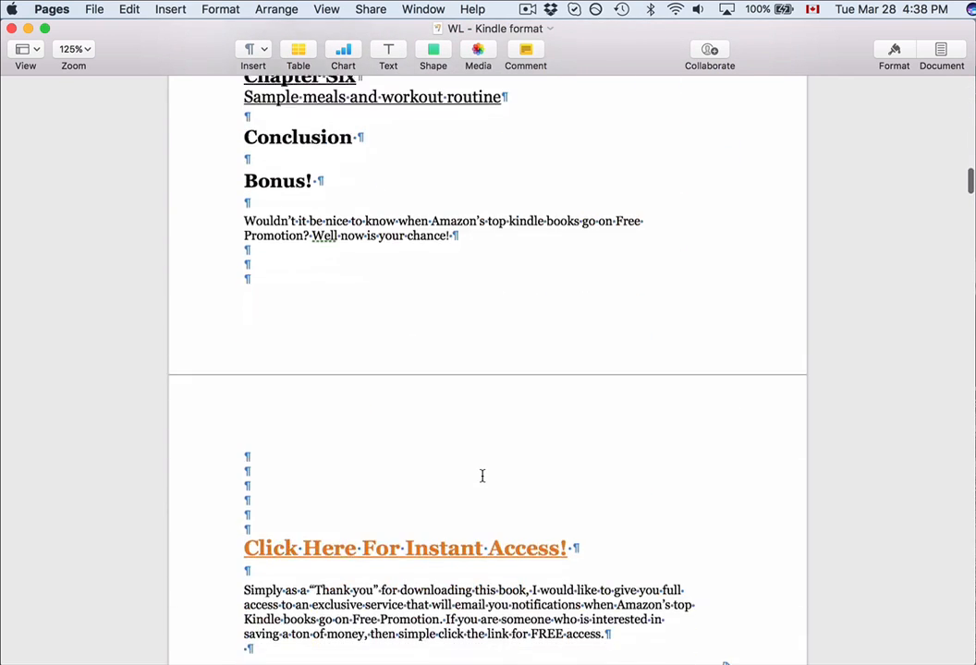
scroll(482, 476, "down", 10)
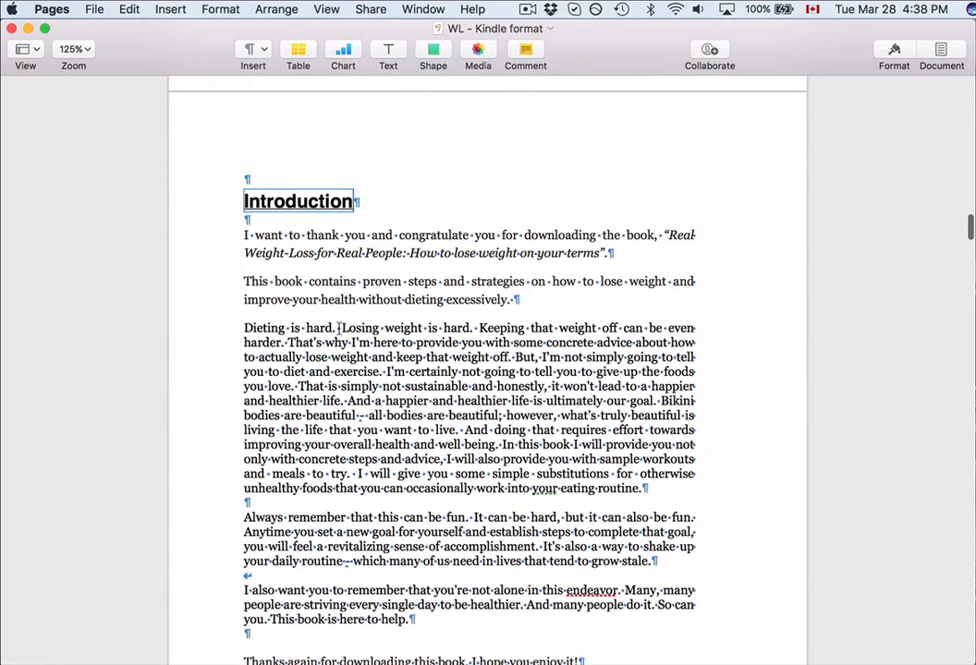
scroll(350, 328, "up", 10)
scroll(350, 328, "down", 8)
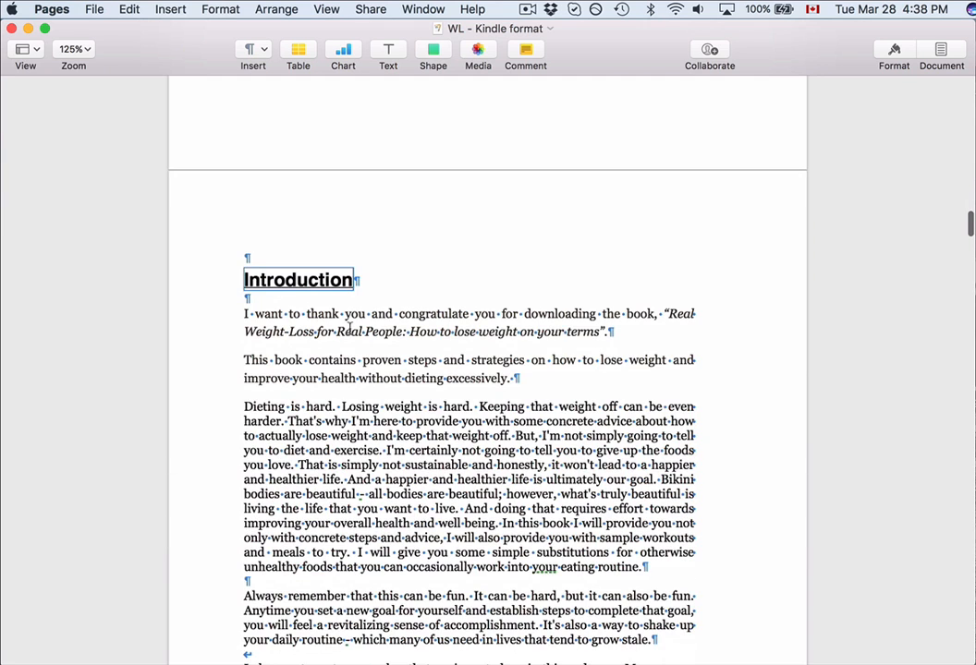
Select the body text from the Introduction's first paragraph to the end of the Conclusion and justify it
right_click(350, 331)
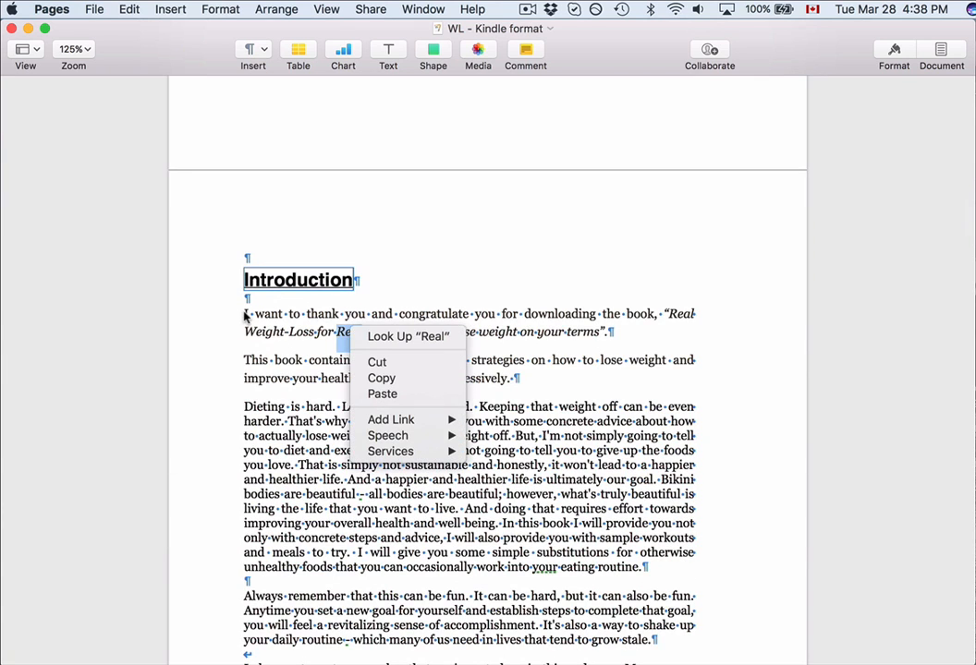
left_click_drag(244, 313, 586, 629)
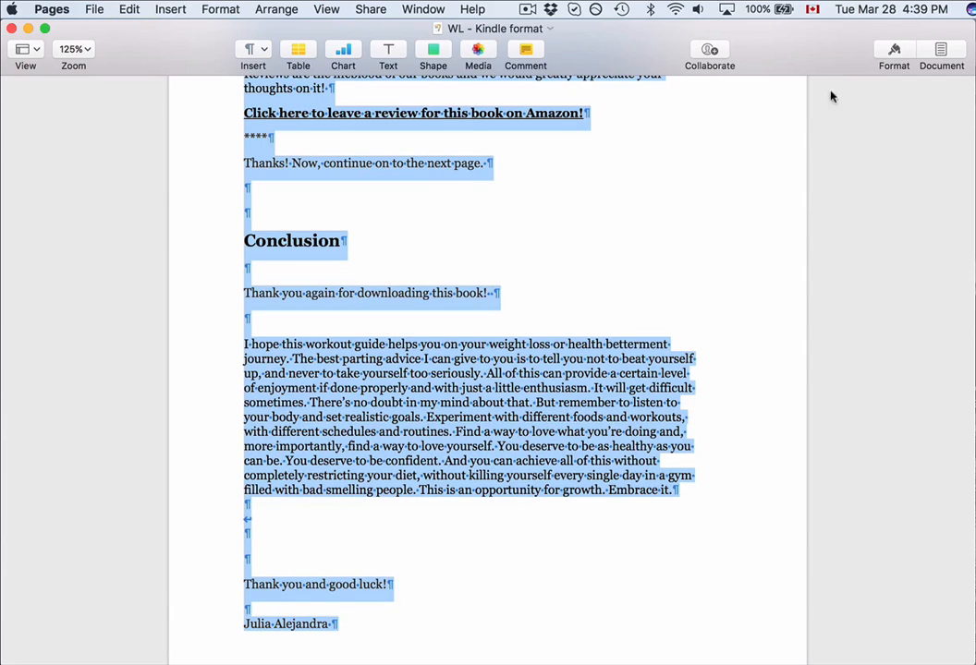
left_click(895, 52)
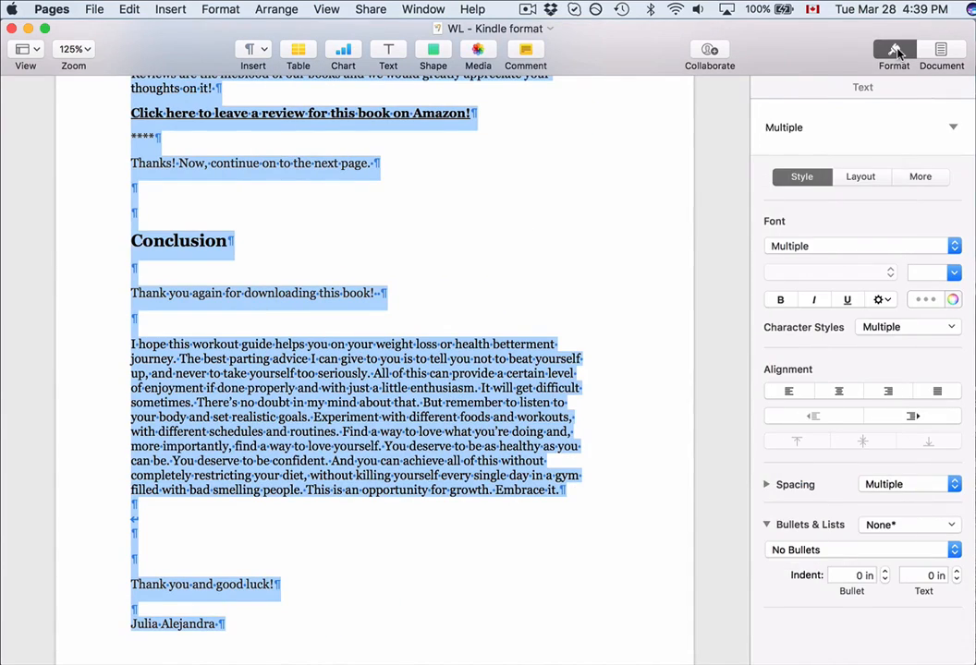
left_click(937, 393)
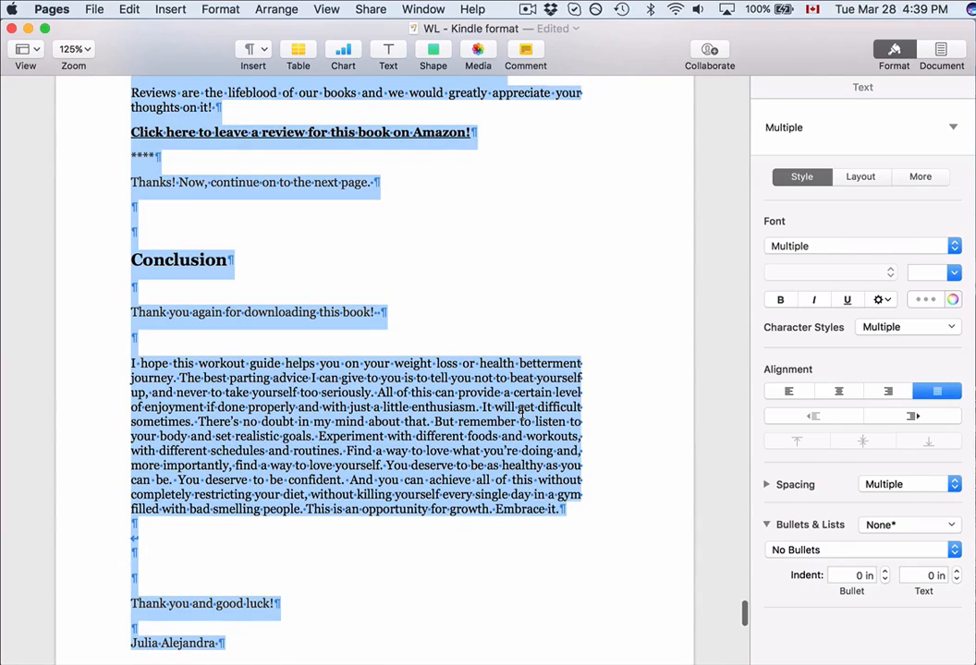
Review the justified text from the Conclusion back to the Introduction and clear the selection
scroll(522, 414, "up", 1)
scroll(522, 412, "up", 15)
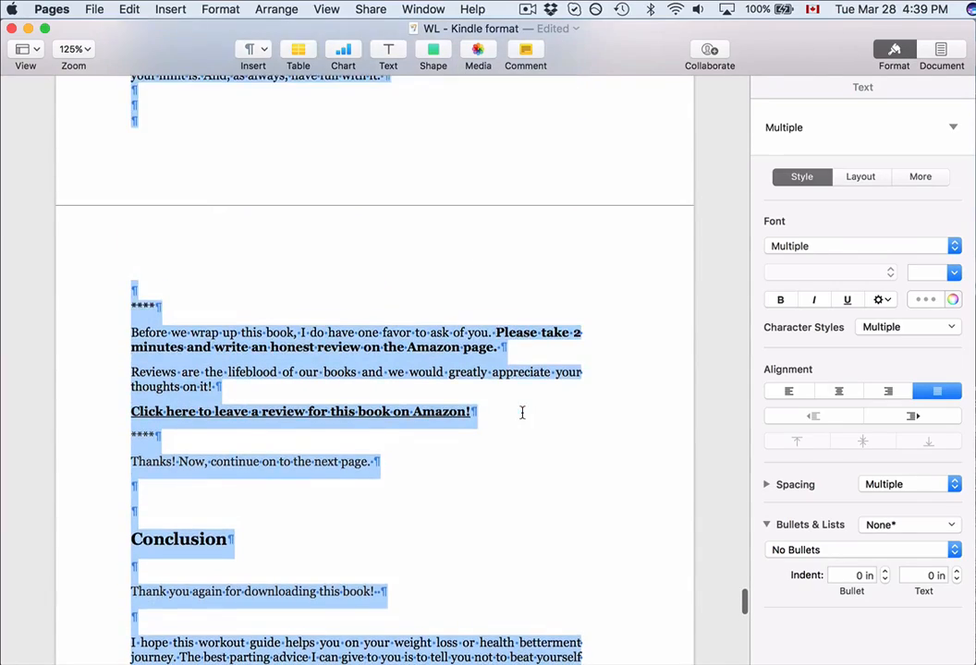
scroll(522, 414, "up", 15)
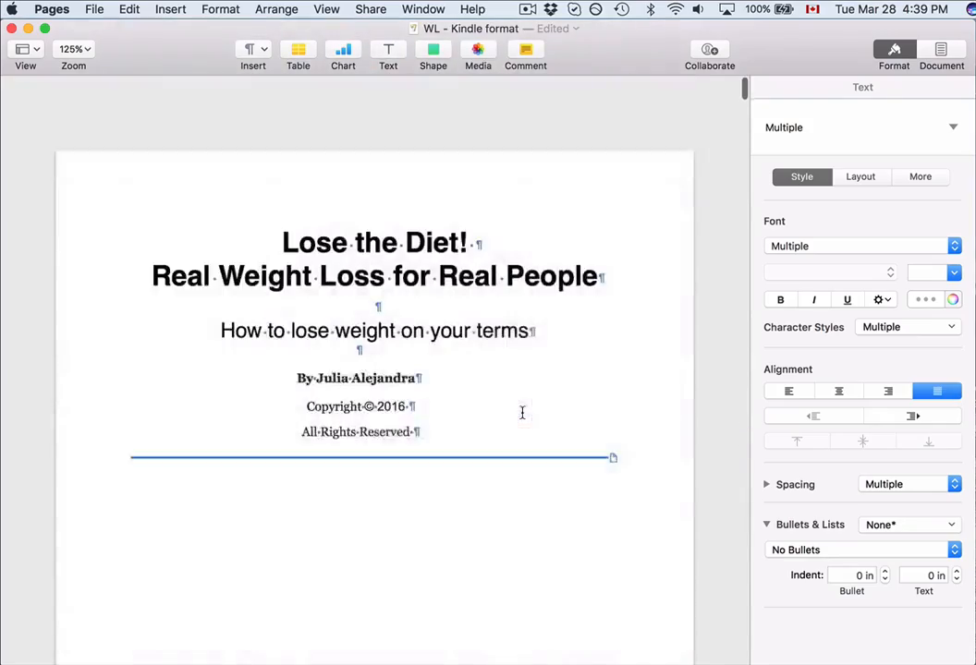
scroll(522, 413, "down", 5)
scroll(522, 414, "down", 20)
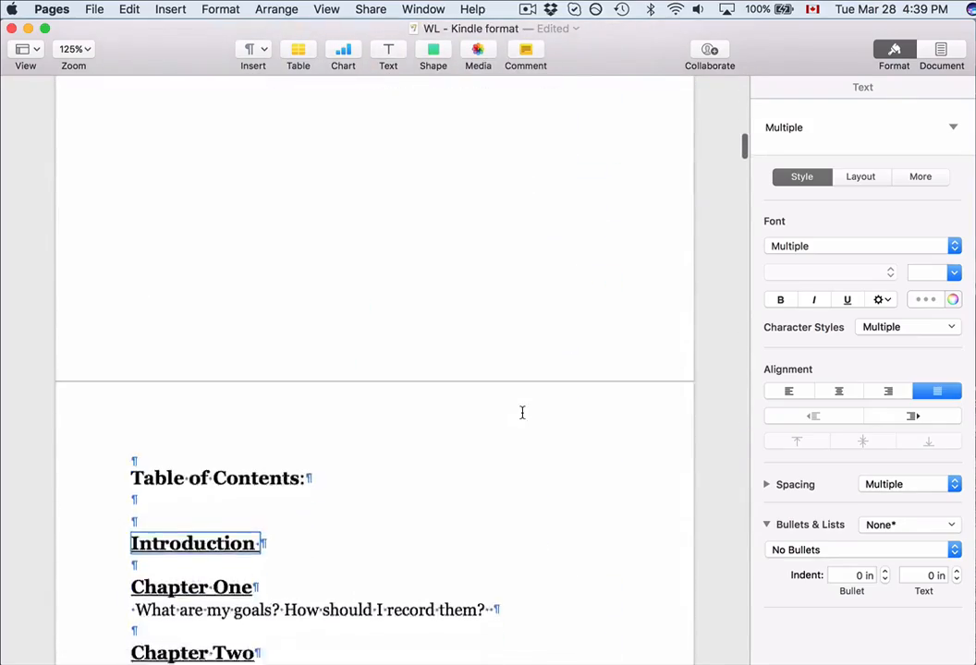
scroll(522, 416, "down", 10)
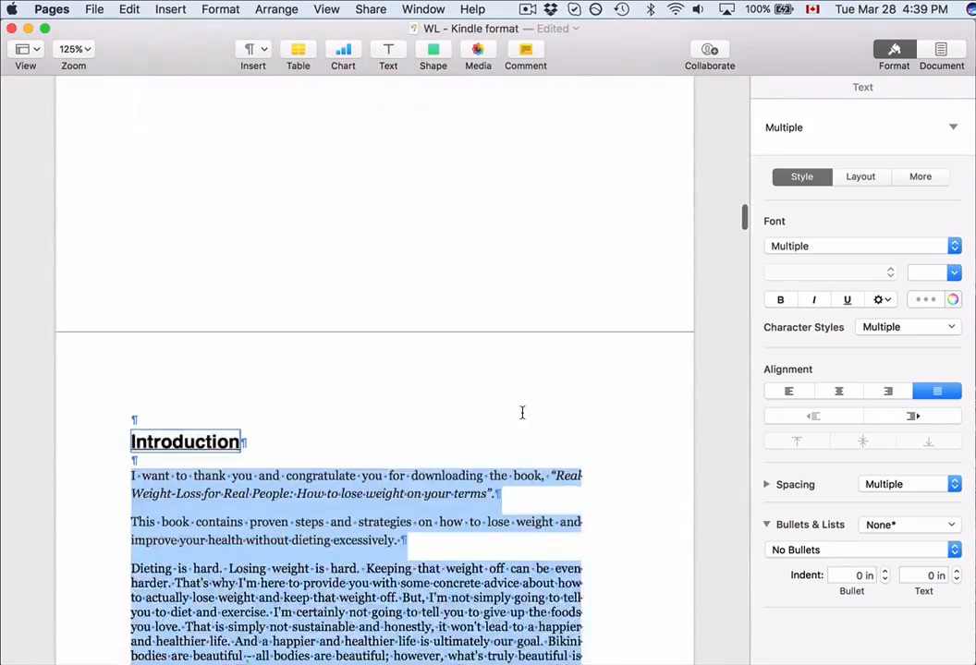
left_click(598, 414)
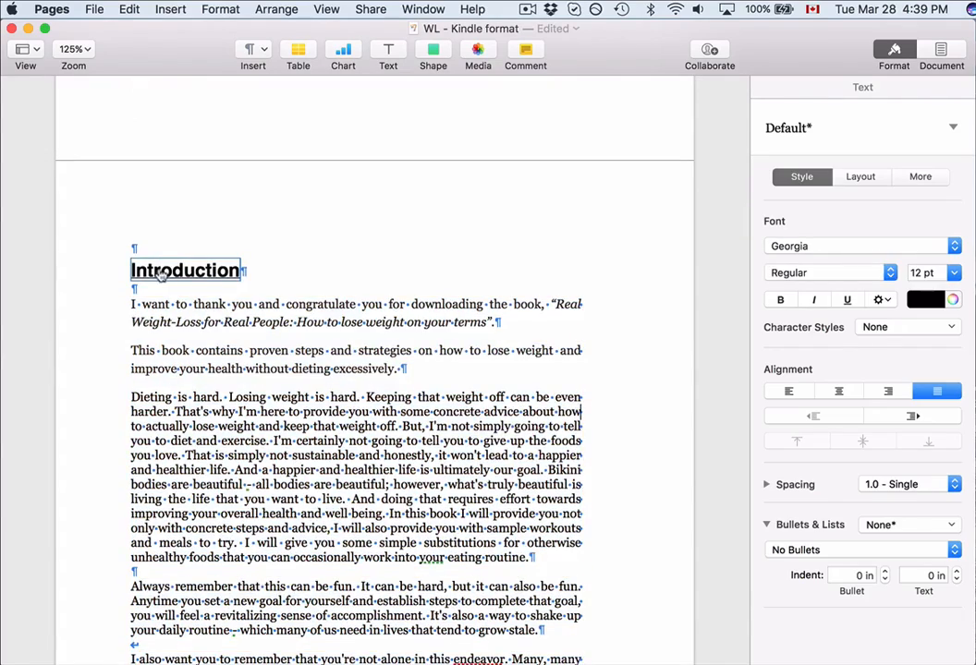
Try adding blank paragraphs before the page break at the end of the Introduction, and remove them again
scroll(348, 294, "down", 10)
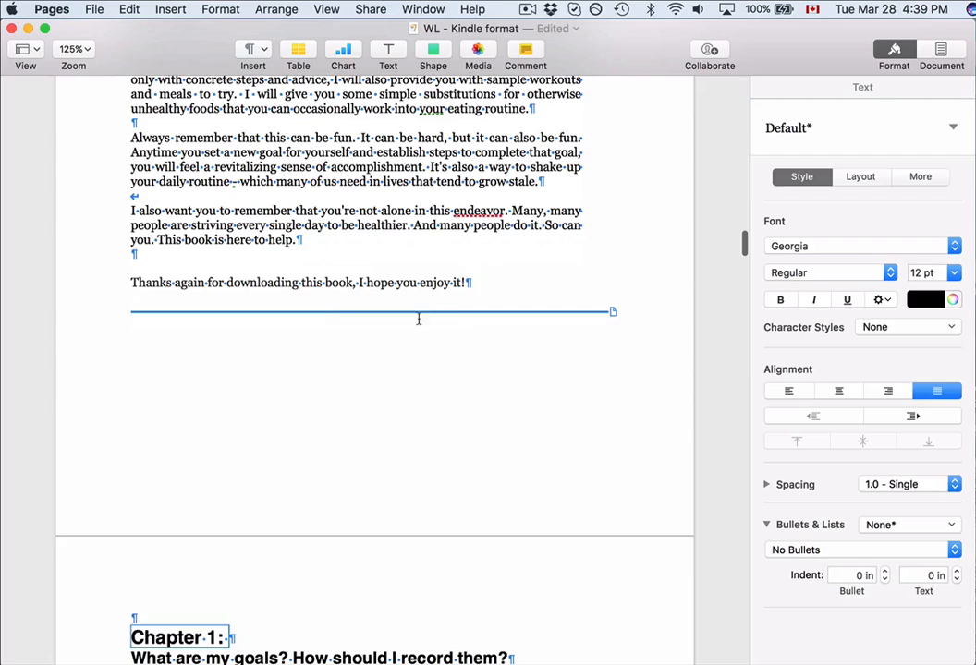
left_click(263, 362)
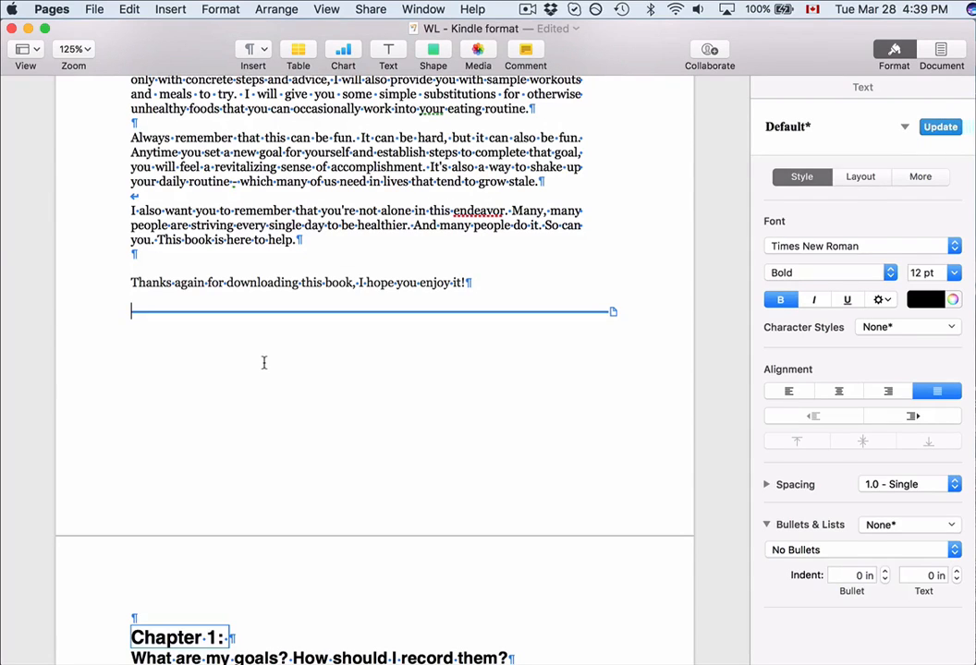
key("Return")
key("Return")
key("Return")
key("Return")
key("Return")
key("Return")
key("Return")
key("Return")
key("Return")
key("BackSpace")
key("BackSpace")
key("BackSpace")
key("BackSpace")
key("BackSpace")
key("BackSpace")
key("BackSpace")
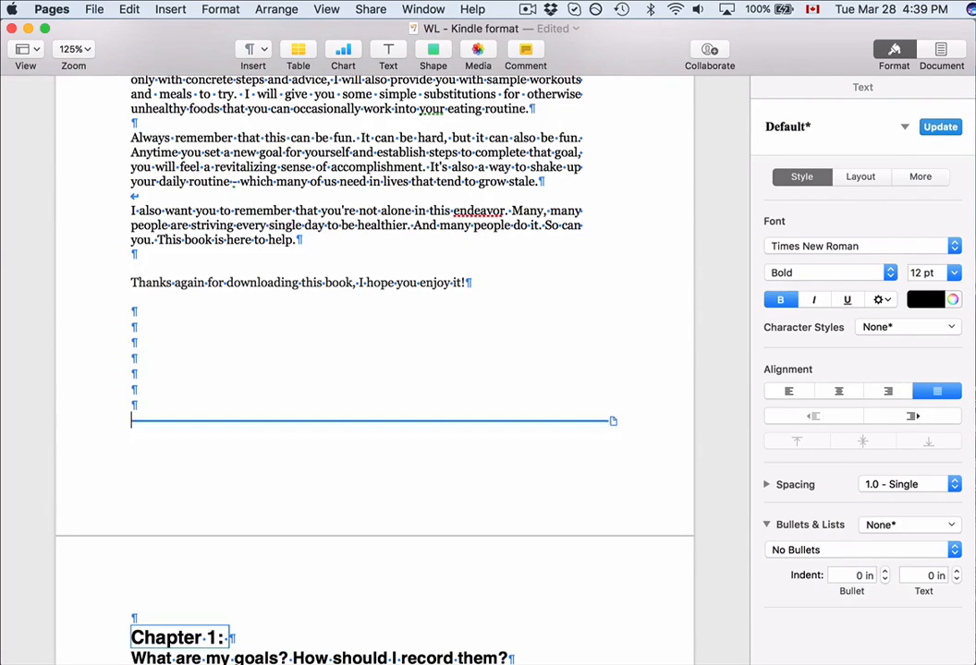
key("BackSpace")
key("BackSpace")
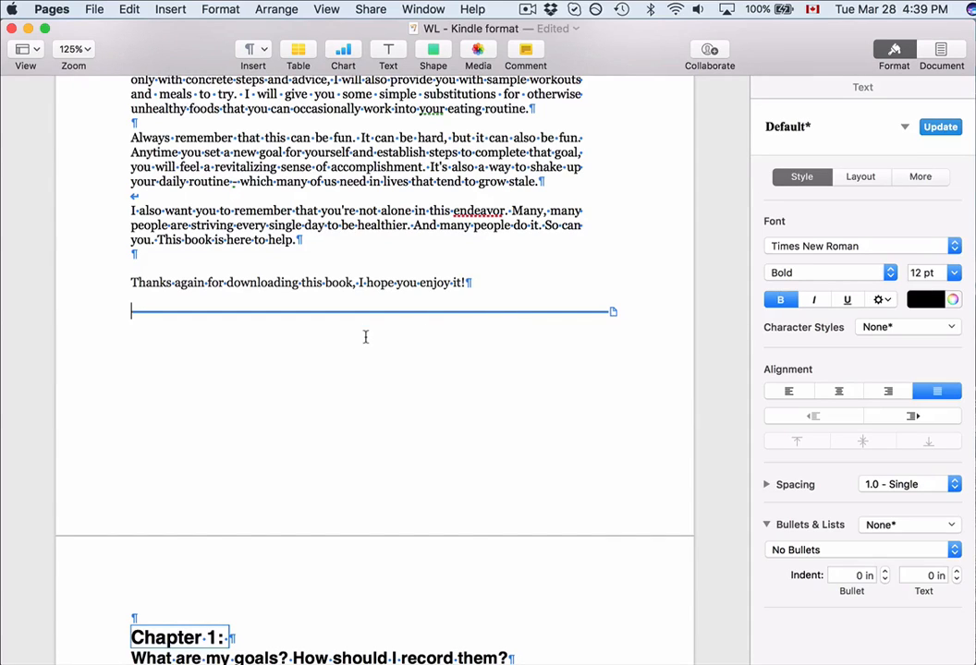
key("Return")
key("Return")
key("Return")
key("Return")
key("BackSpace")
key("BackSpace")
key("BackSpace")
key("BackSpace")
Insert a page break in the first blank paragraph after the end of Chapter 1, ahead of the Chapter 2 heading
scroll(374, 369, "down", 5)
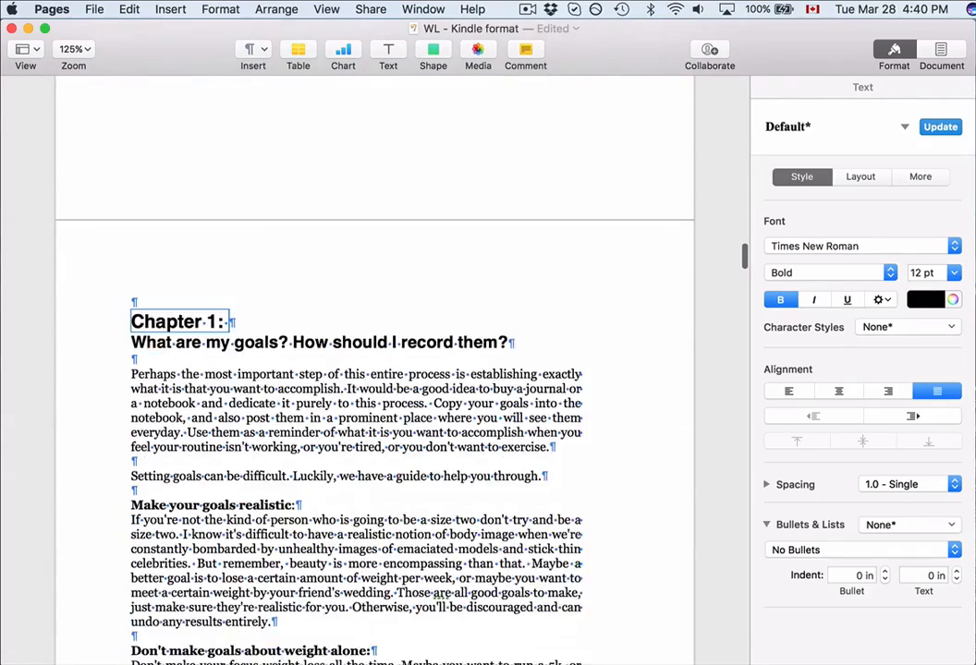
scroll(374, 369, "down", 7)
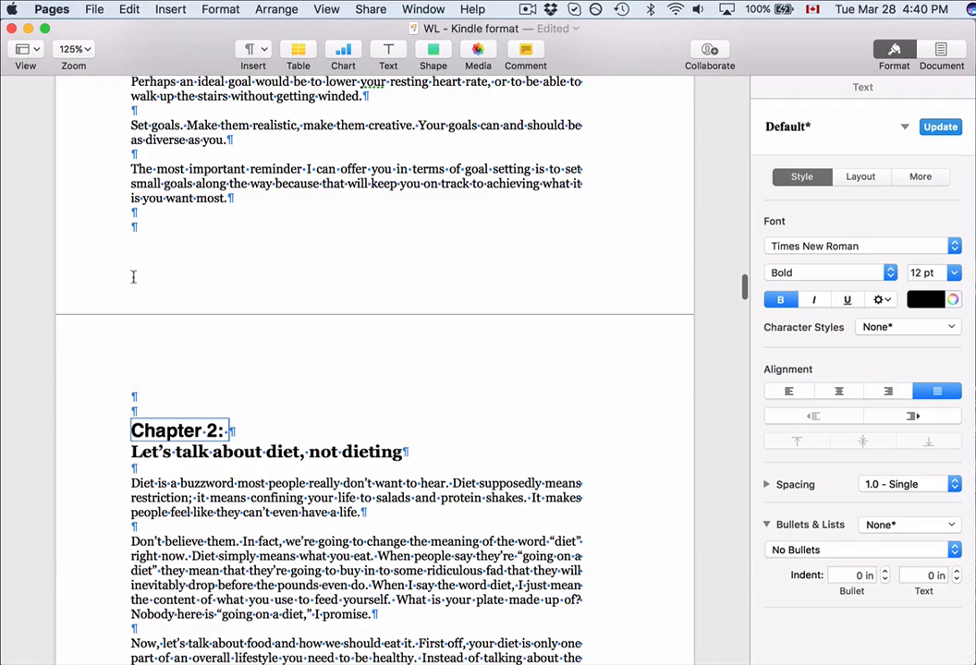
left_click(147, 212)
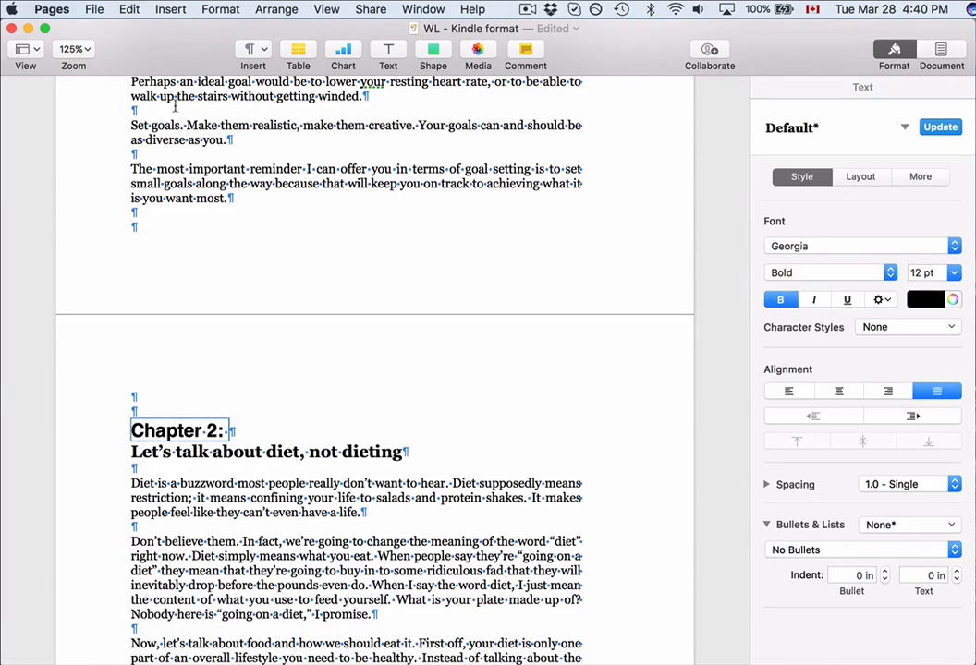
left_click(170, 9)
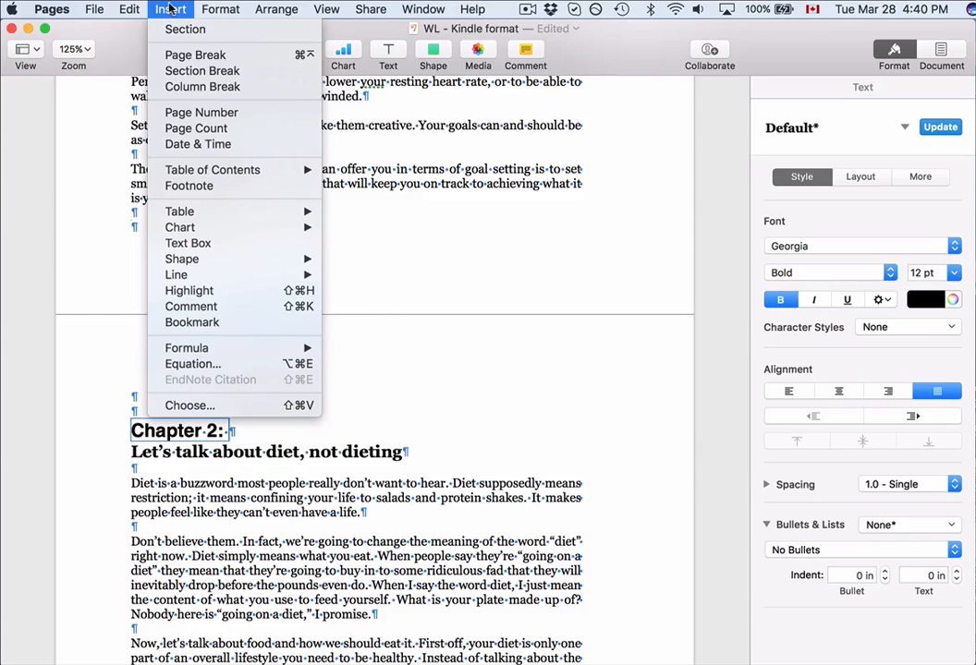
left_click(195, 55)
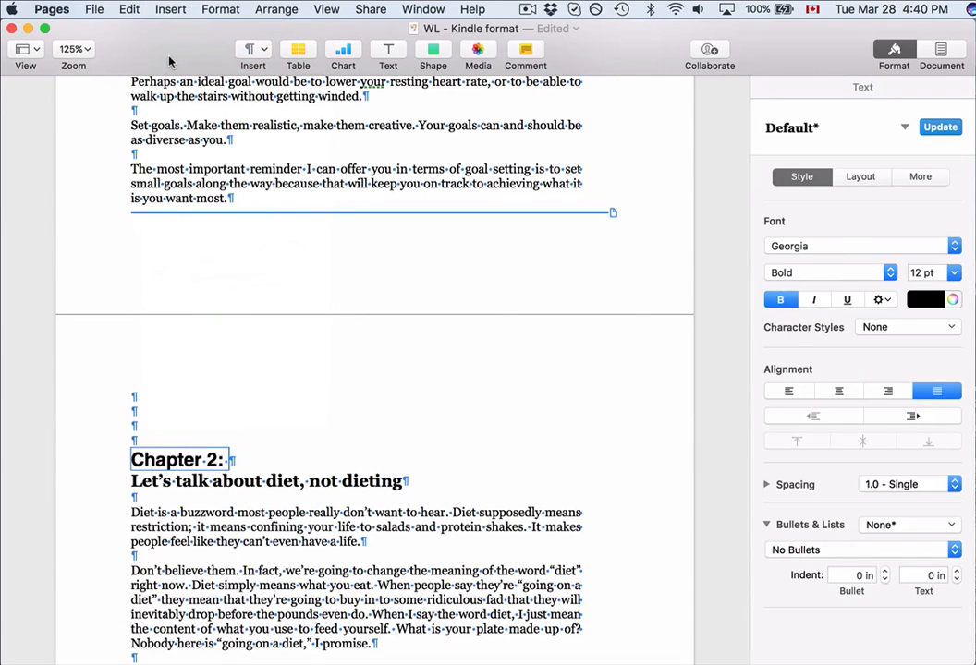
Center the Chapter 2 heading and its title line "Let's talk about diet, not dieting", and clear the selection
scroll(152, 441, "down", 3)
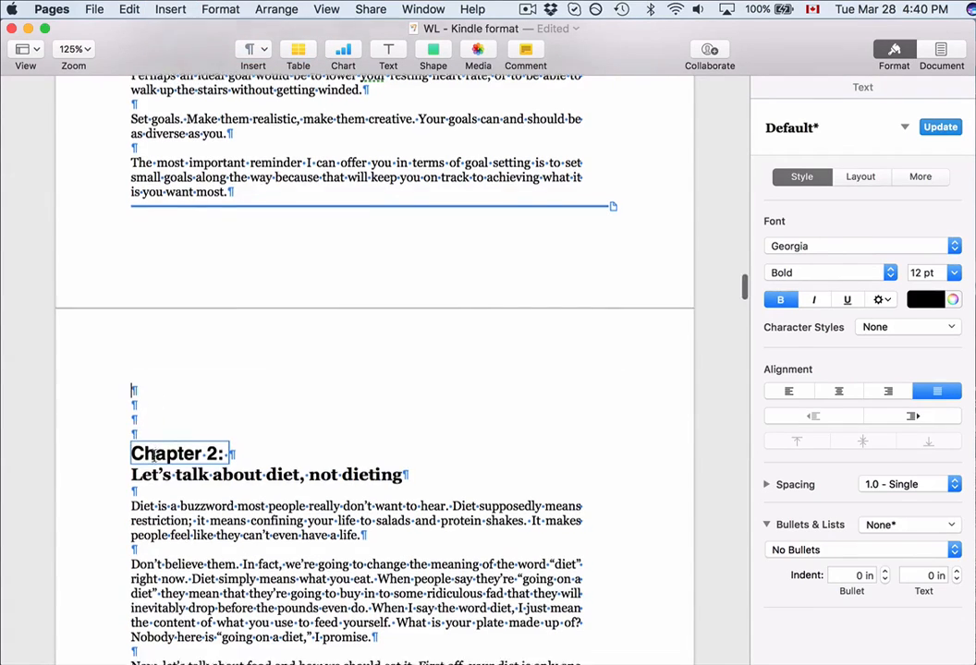
scroll(155, 451, "down", 3)
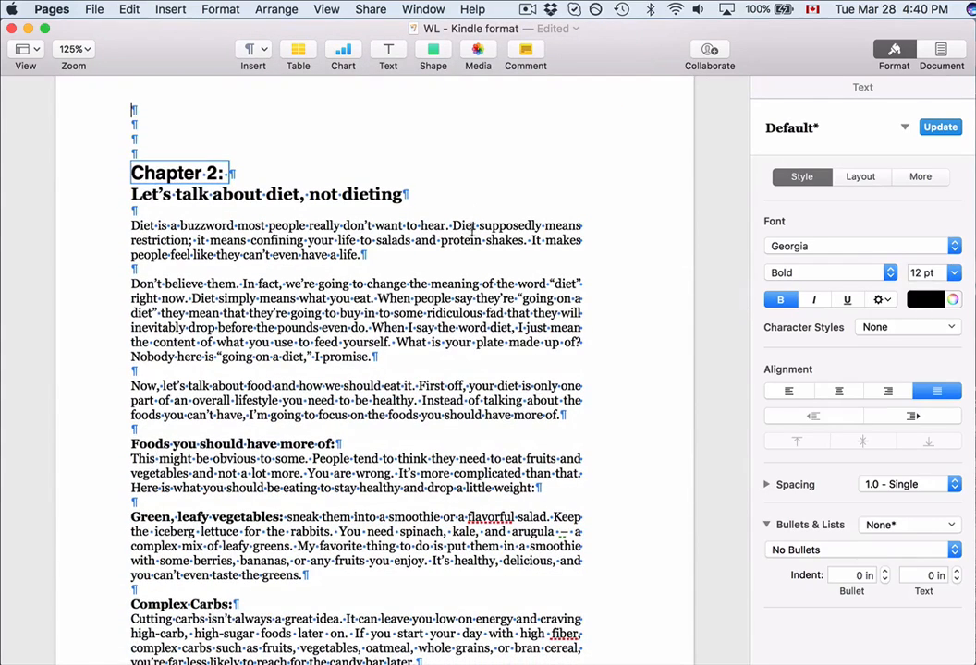
left_click_drag(421, 190, 130, 173)
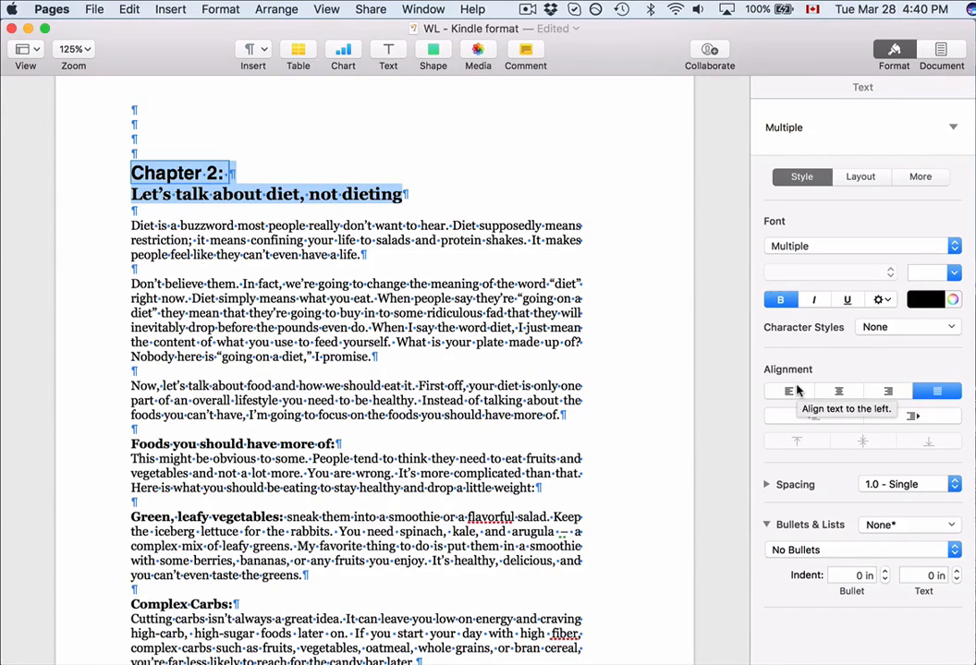
left_click(841, 391)
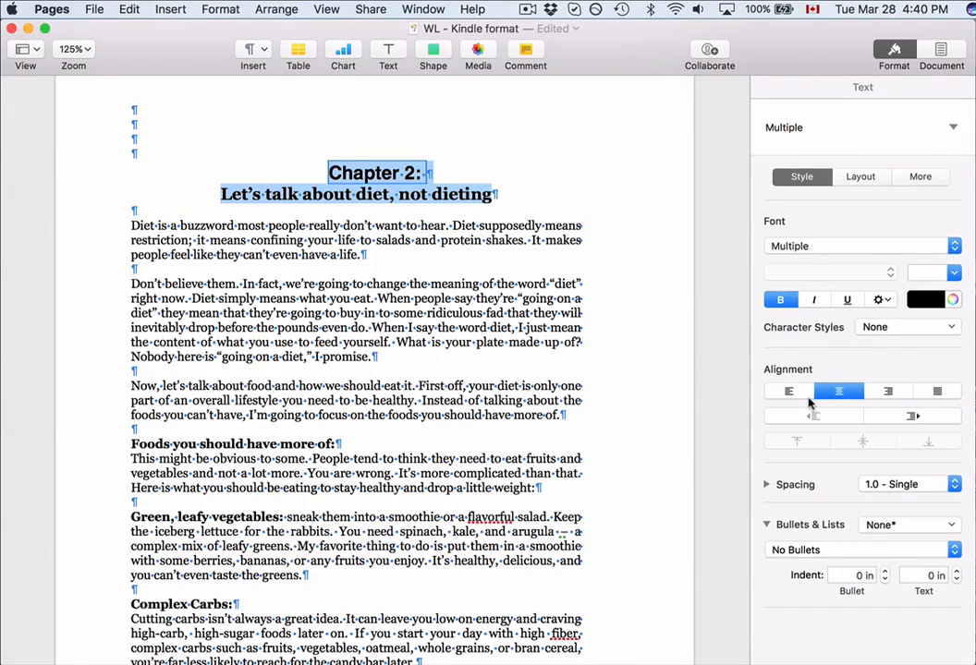
left_click(465, 372)
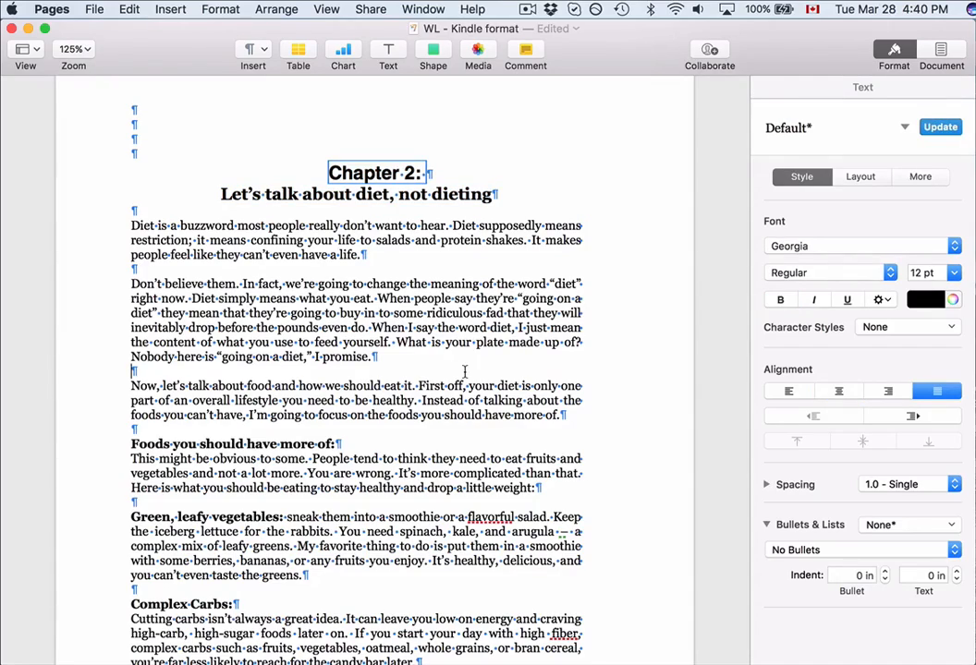
Insert a page break in the blank paragraph after Chapter 2's last paragraph so Chapter 3 starts on a new page
scroll(464, 371, "down", 15)
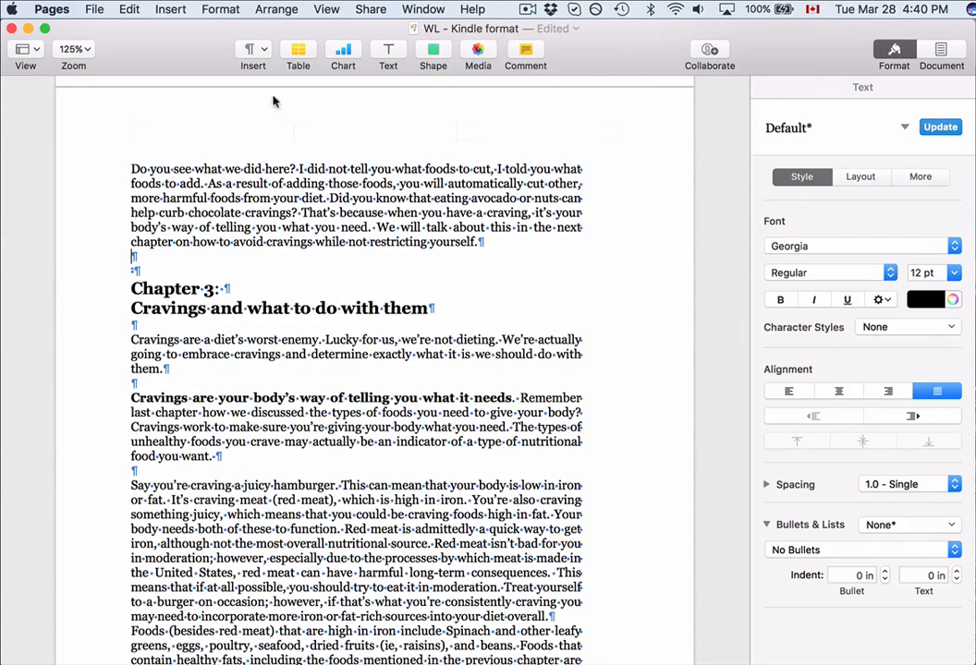
left_click(157, 7)
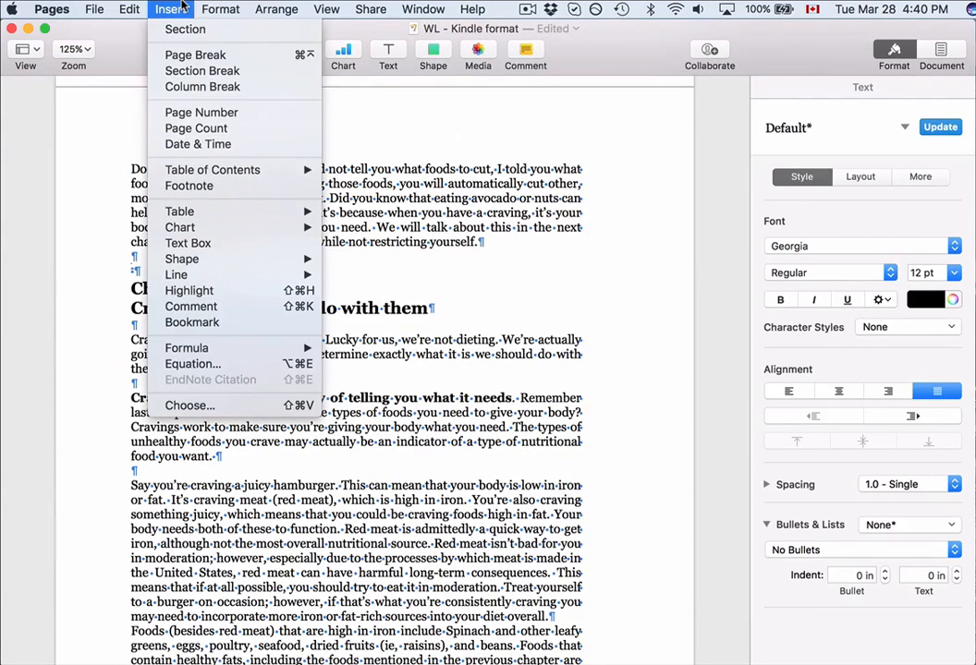
left_click(180, 54)
scroll(206, 334, "up", 5)
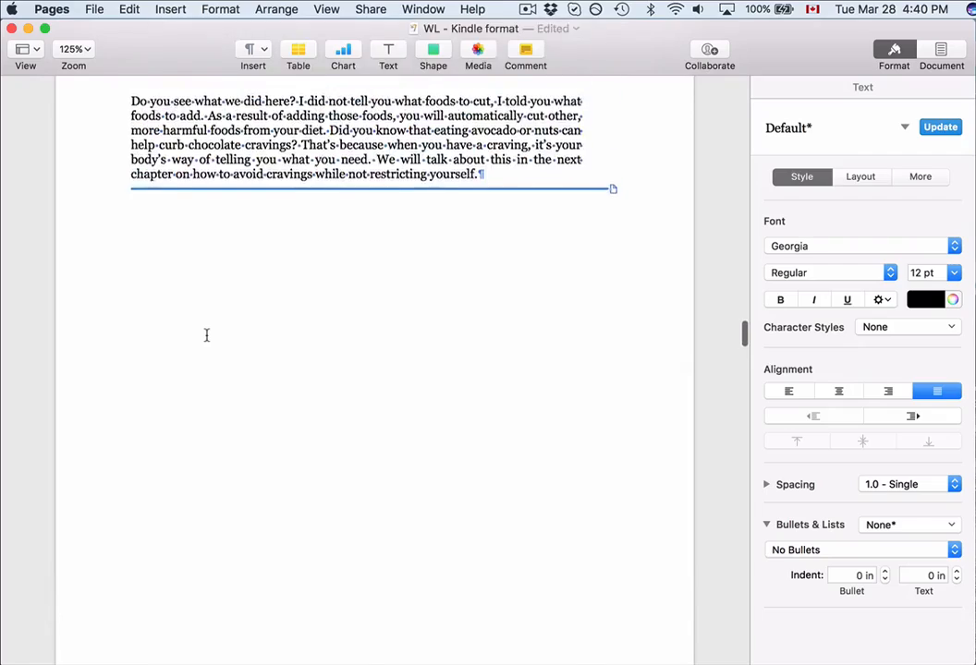
scroll(206, 334, "down", 10)
scroll(206, 331, "down", 2)
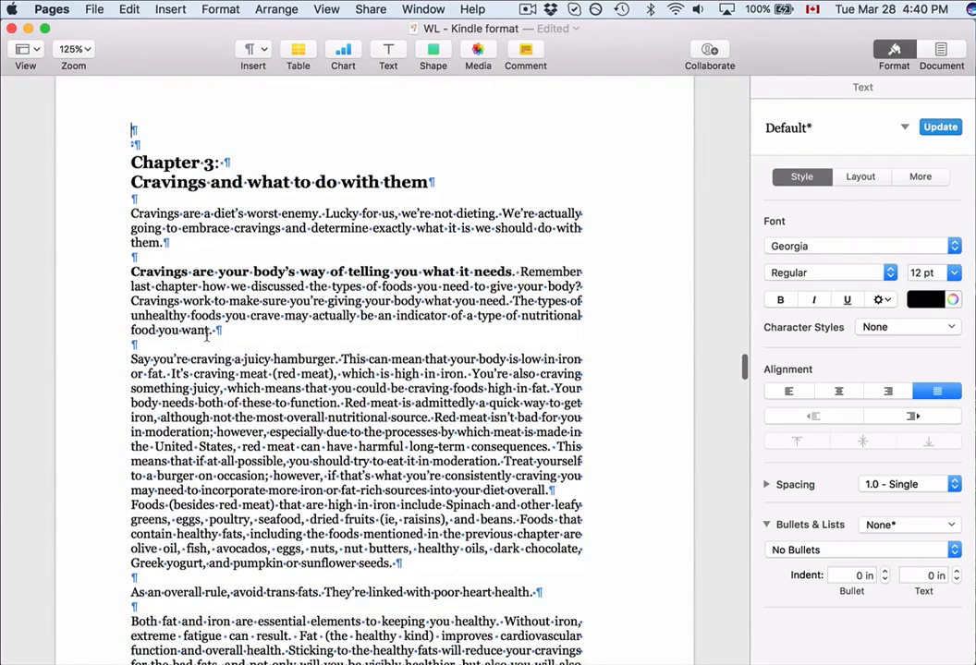
scroll(240, 325, "down", 3)
scroll(282, 321, "up", 3)
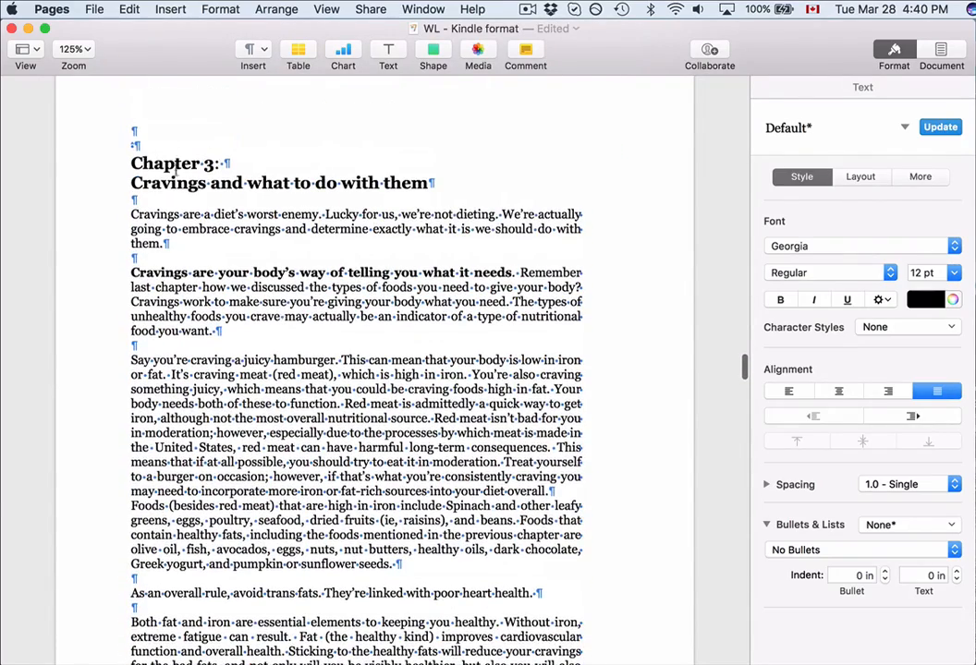
Insert a page break after numbered item 5 at the end of Chapter 3, before the Chapter 4 heading
scroll(166, 245, "down", 12)
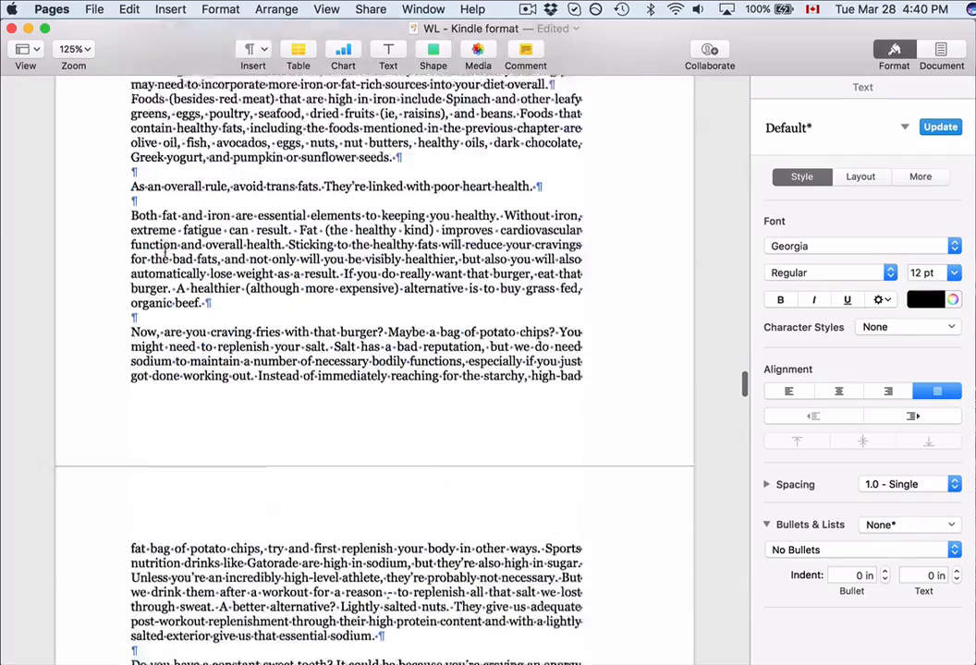
scroll(165, 251, "down", 18)
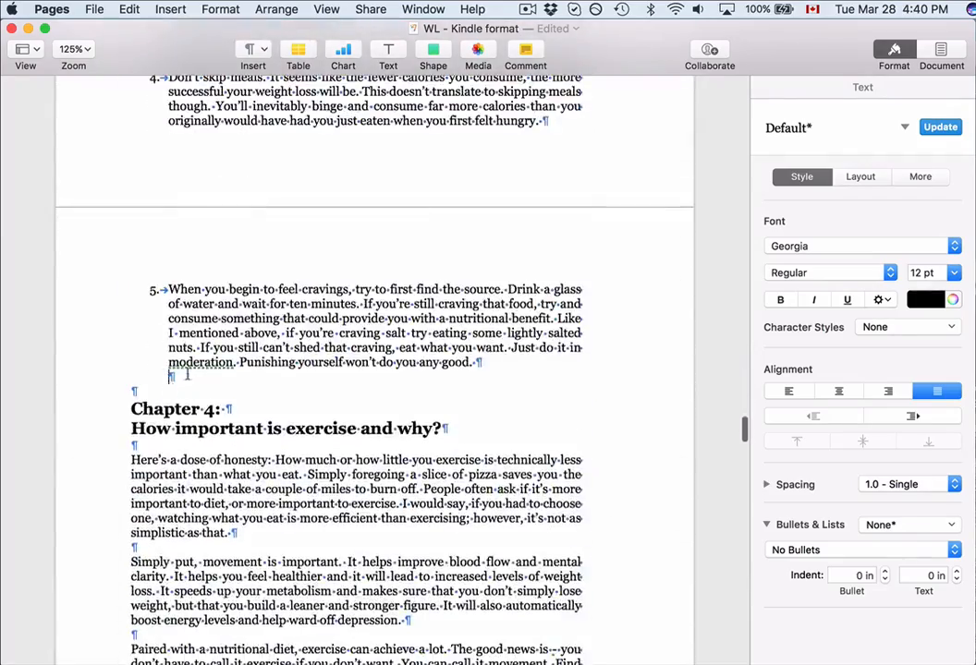
left_click(170, 9)
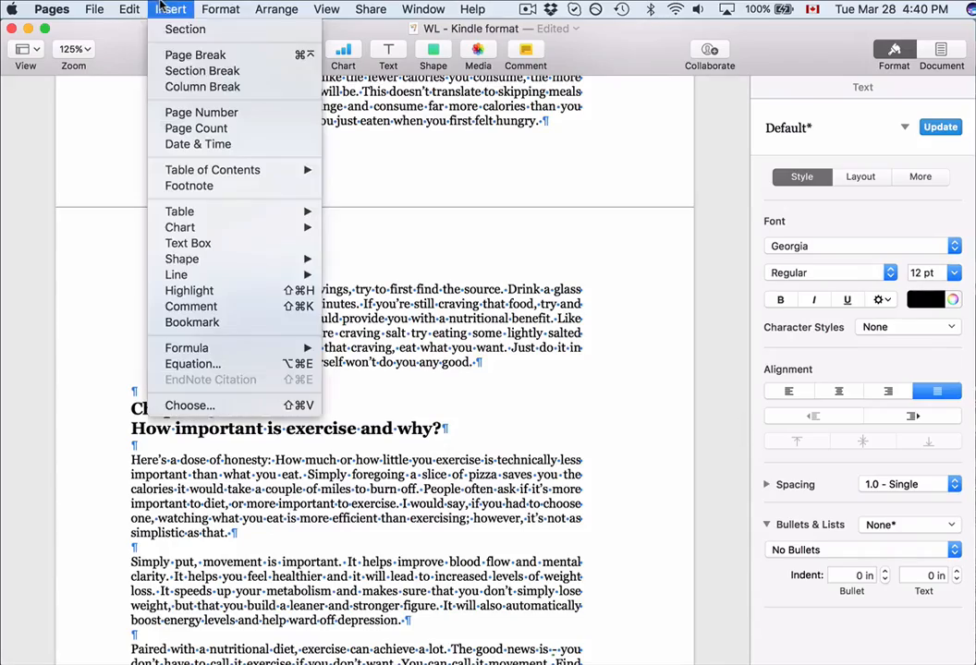
left_click(174, 57)
scroll(218, 393, "down", 10)
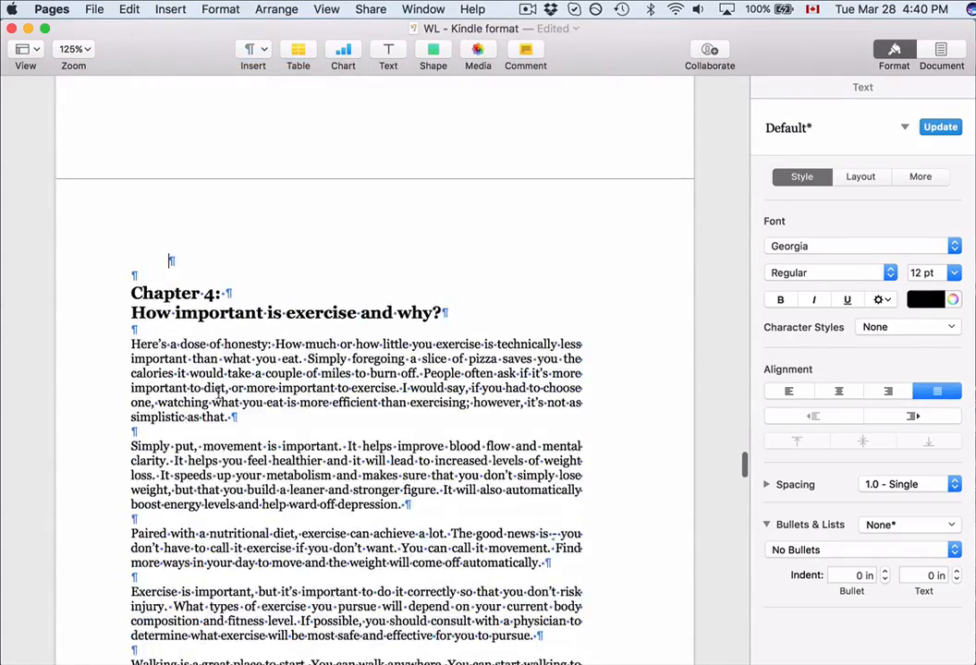
Insert a page break in the first blank paragraph after the end of Chapter 4, before the Chapter 5 heading
scroll(215, 396, "down", 15)
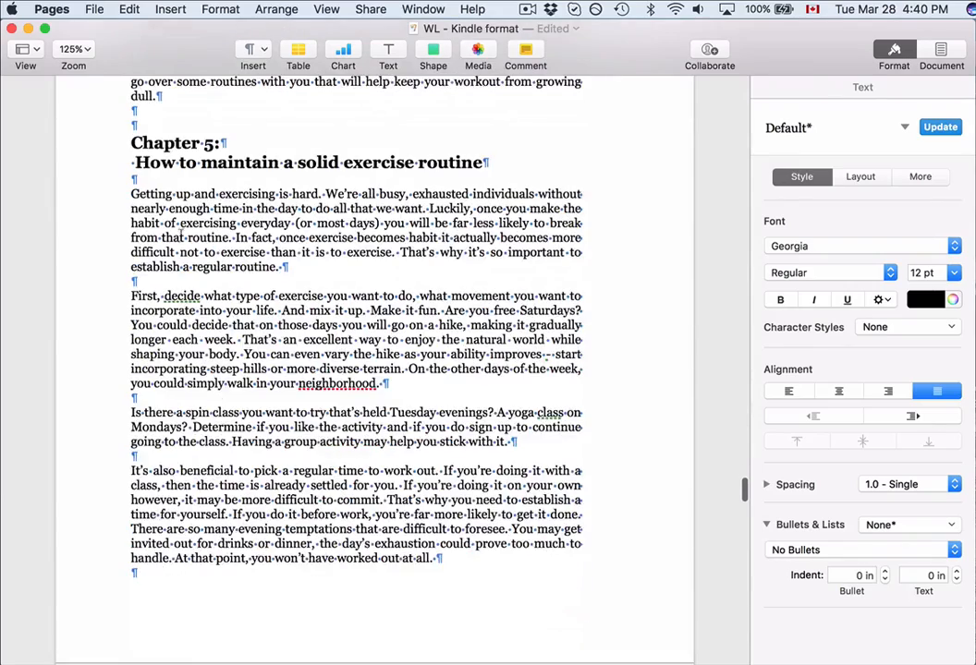
scroll(179, 218, "up", 2)
left_click(162, 189)
left_click(170, 10)
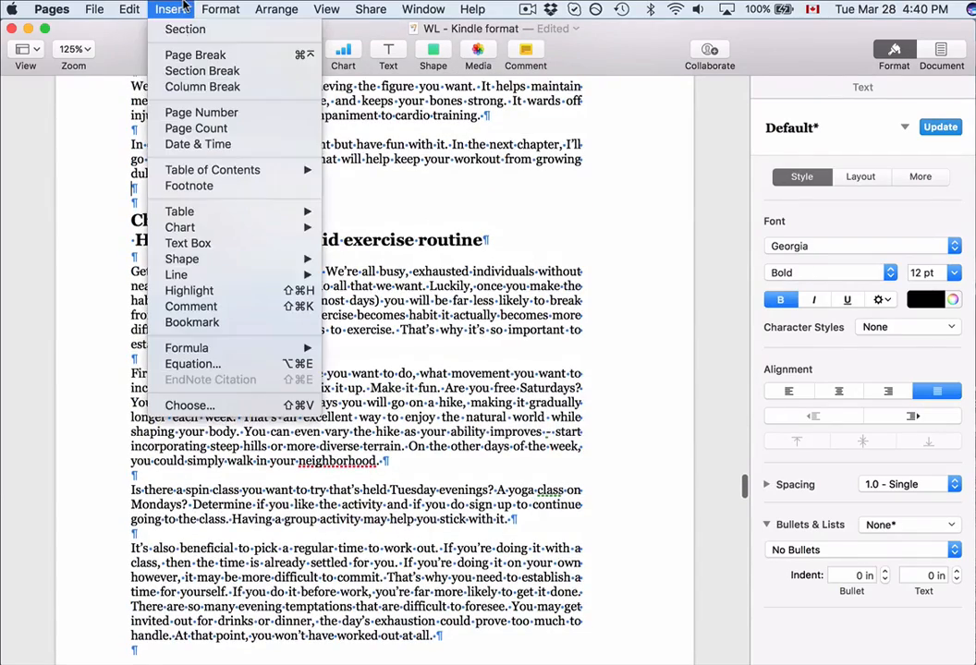
left_click(155, 54)
scroll(214, 430, "down", 10)
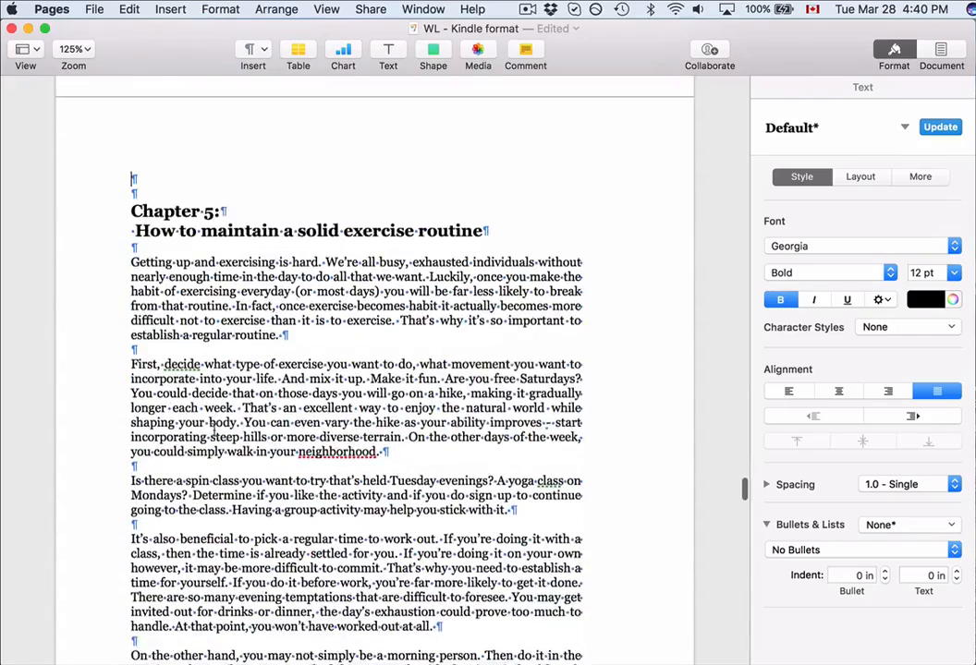
Insert a page break in the second blank paragraph after the end of Chapter 5, before the Chapter 6 heading
scroll(214, 431, "down", 10)
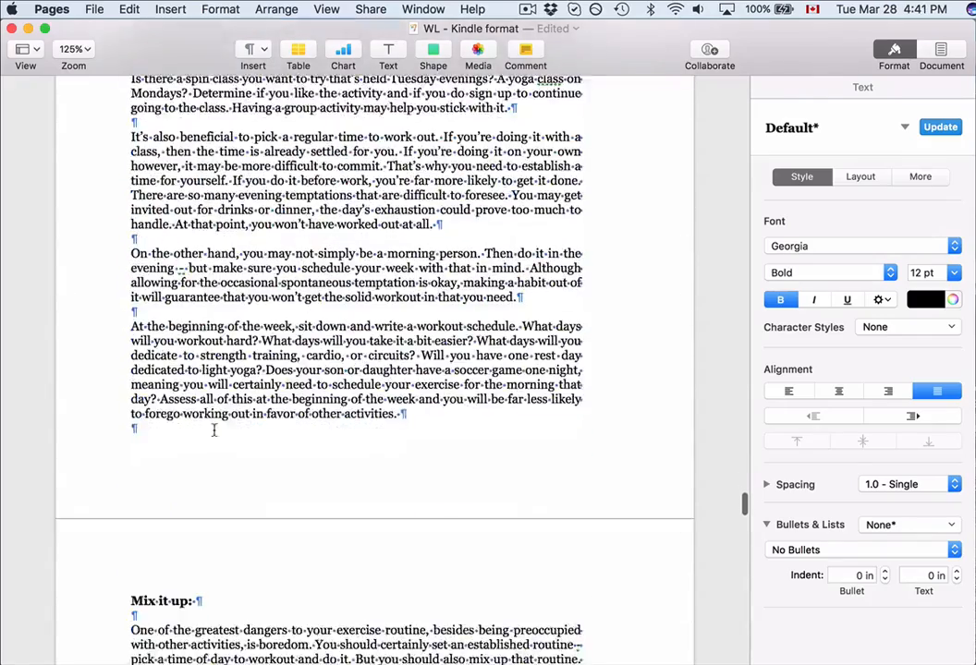
scroll(212, 430, "down", 8)
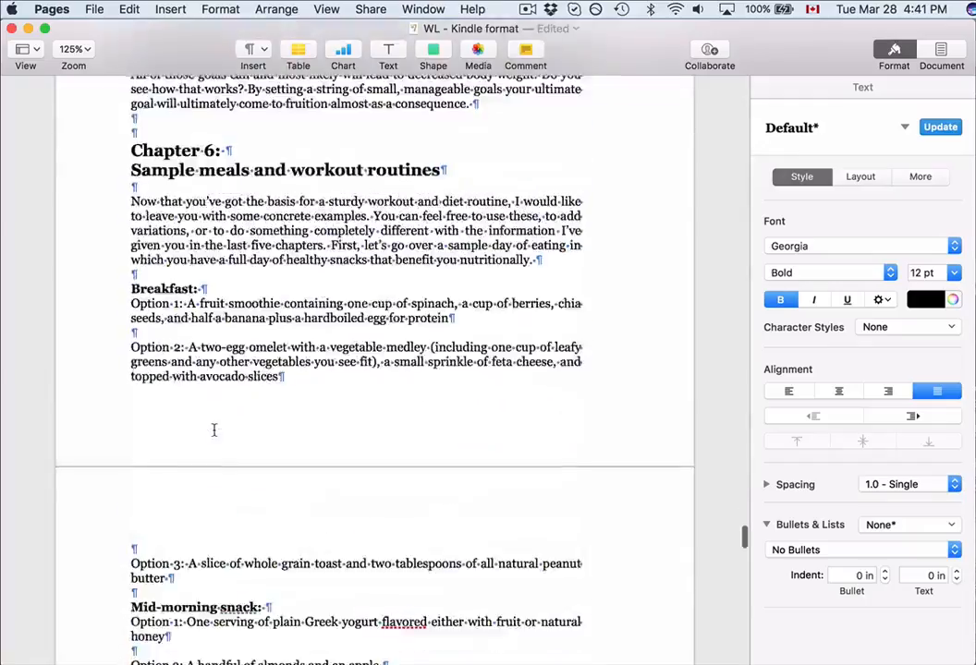
left_click(170, 9)
left_click(178, 56)
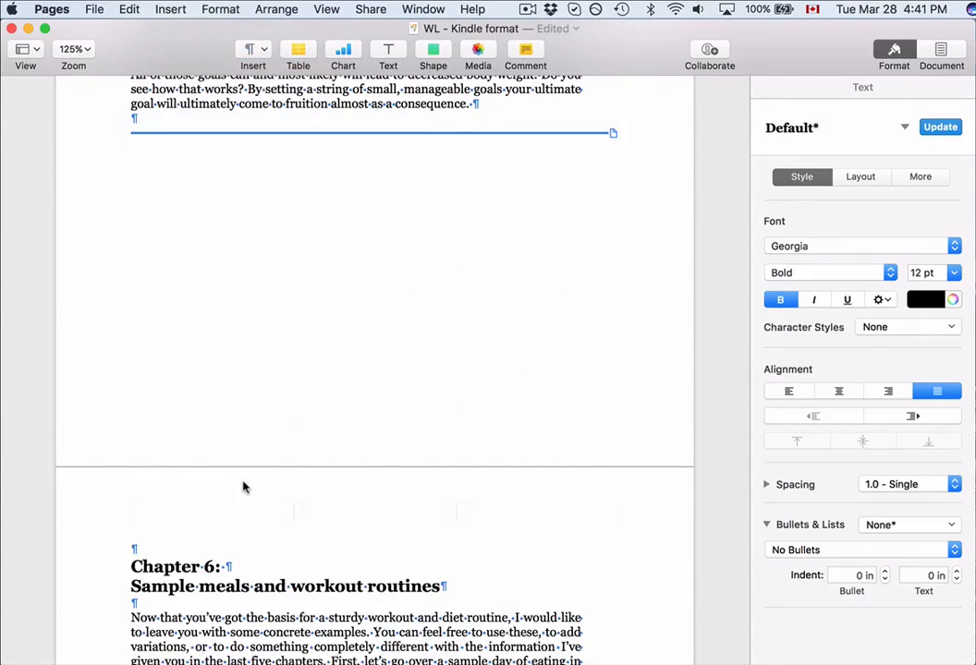
Return to the table of contents, follow the Introduction link to its bookmark, and check the pages down to the Chapter 1 heading
scroll(244, 487, "down", 16)
scroll(243, 487, "down", 7)
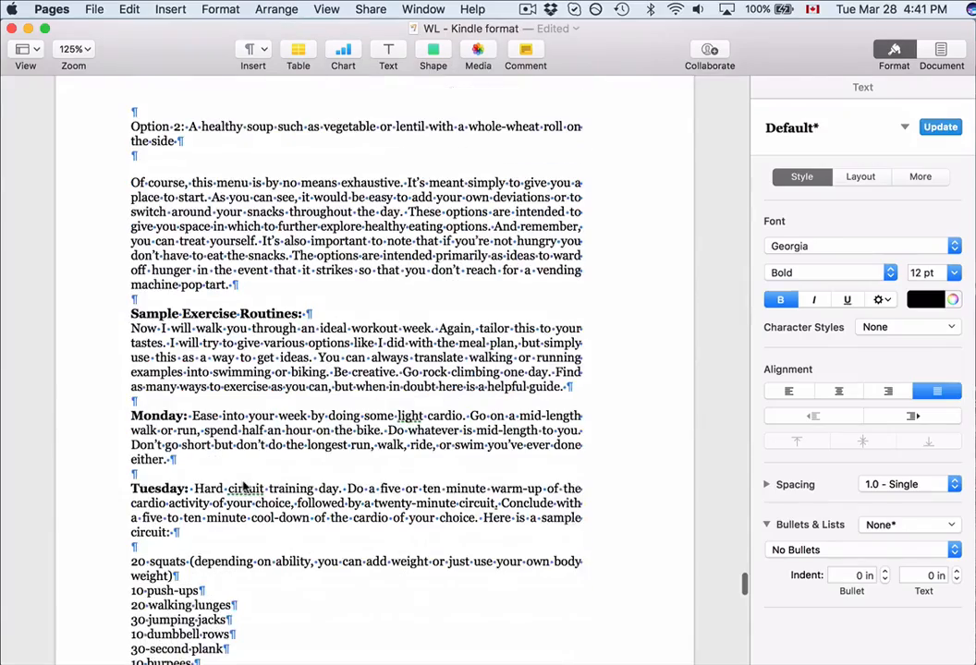
scroll(244, 487, "up", 20)
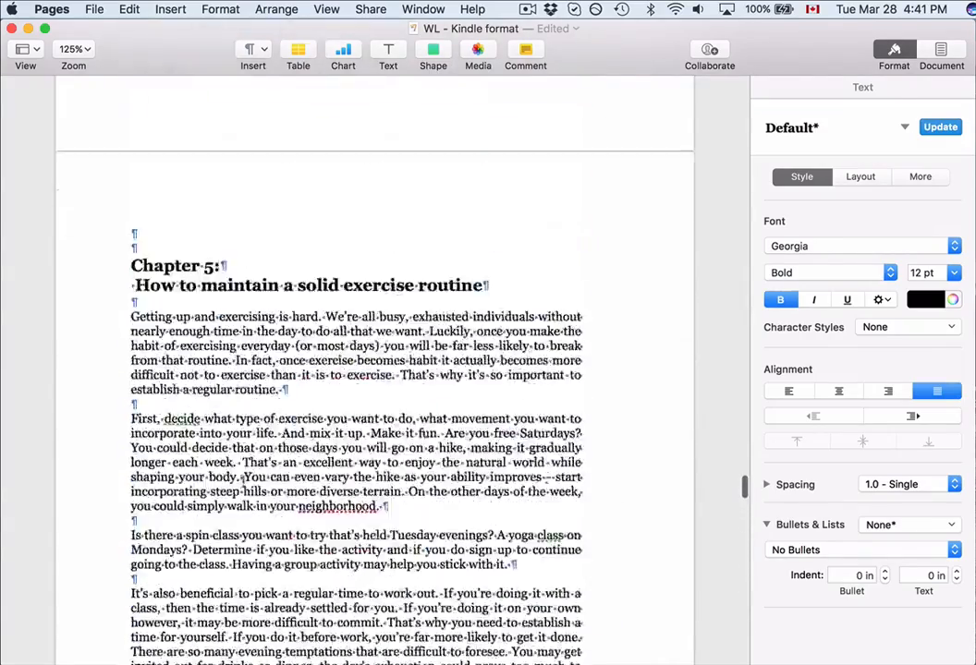
scroll(243, 481, "down", 20)
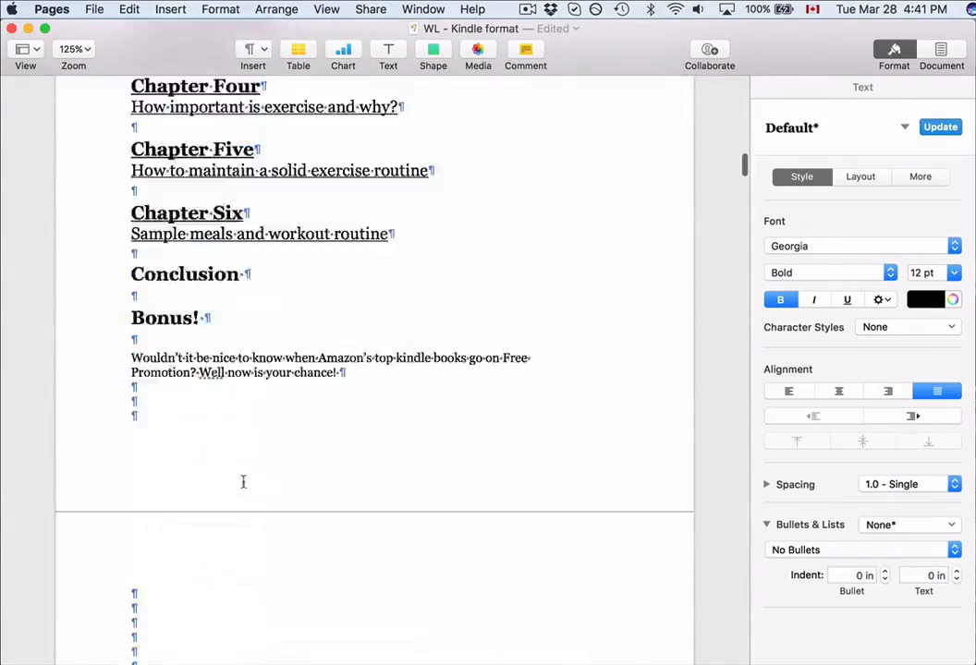
scroll(243, 481, "up", 15)
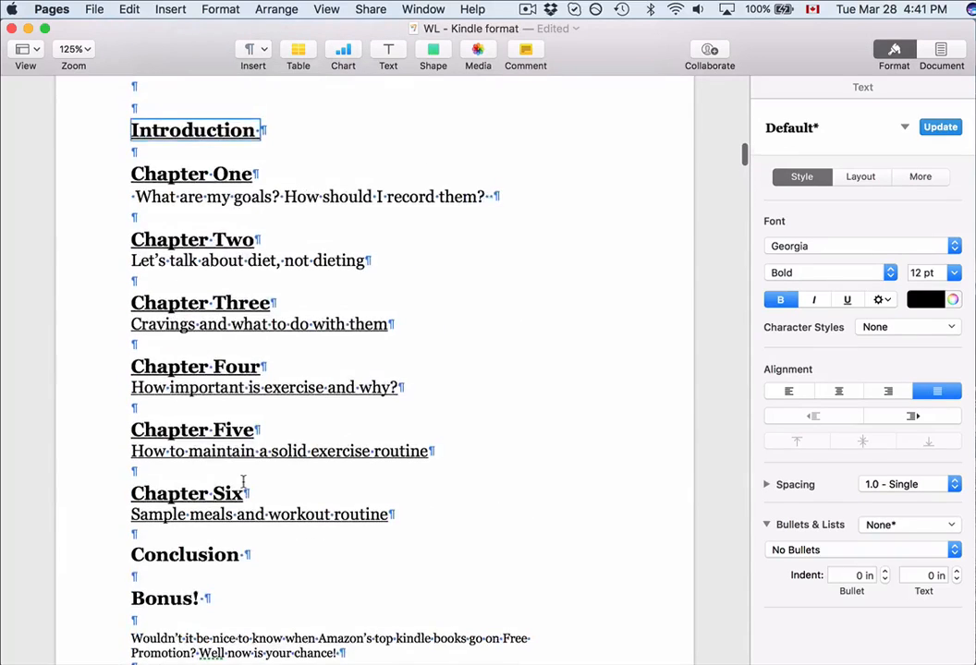
scroll(244, 480, "down", 2)
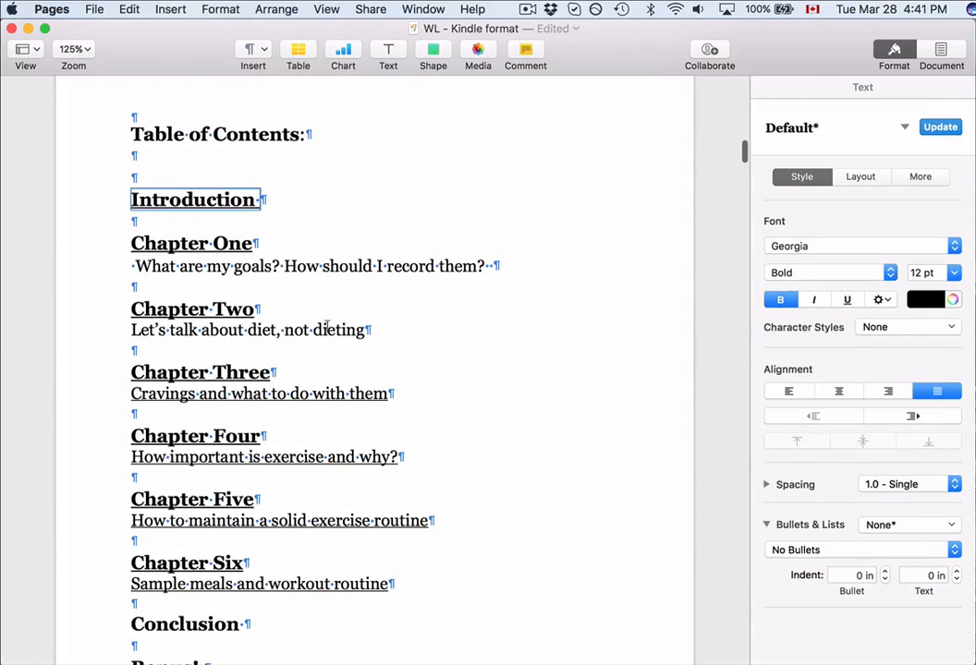
left_click(184, 201)
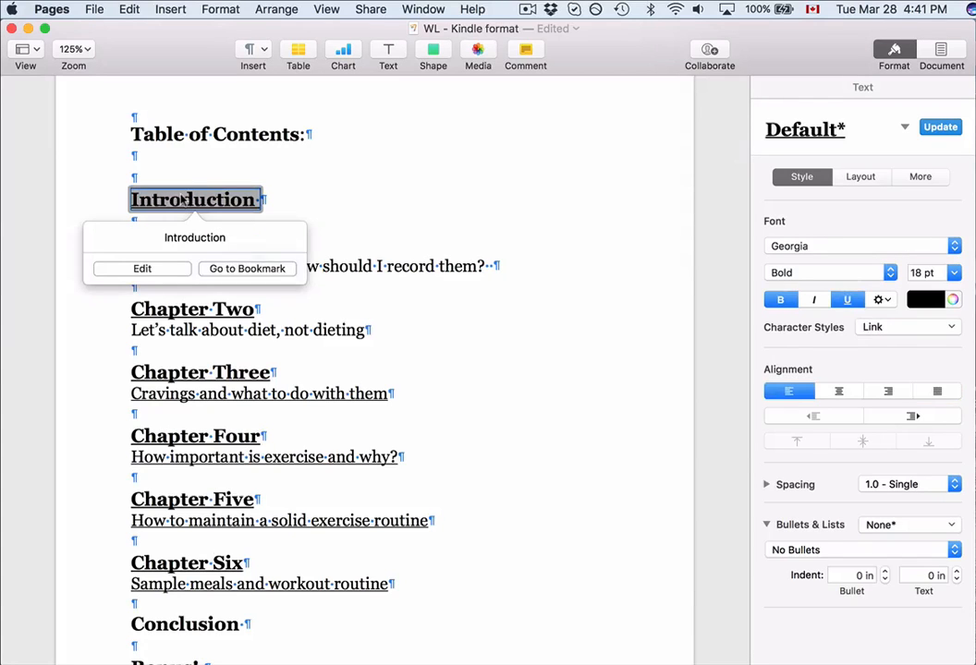
left_click(247, 269)
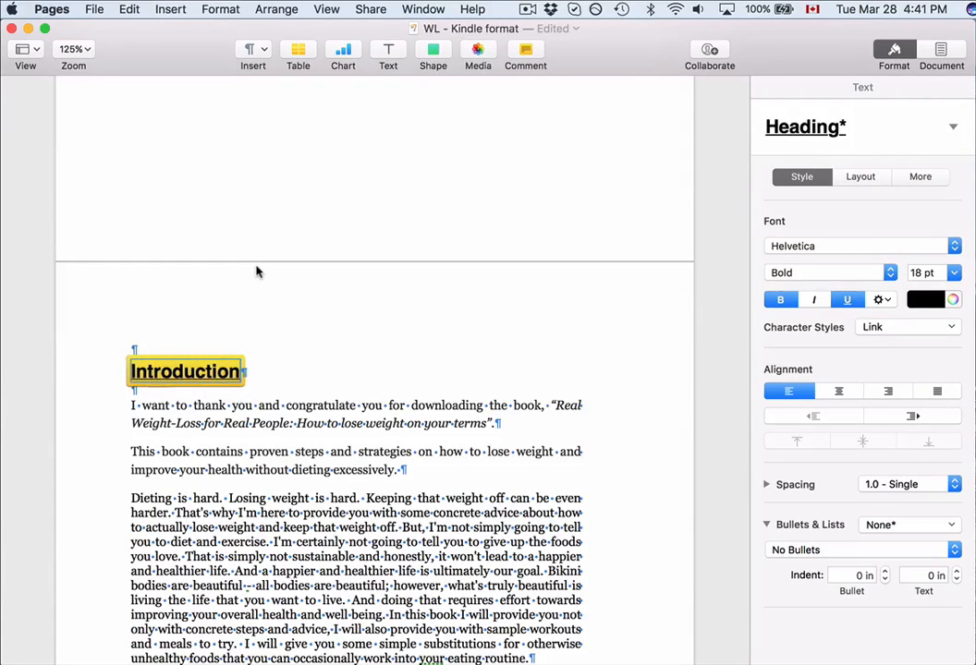
scroll(257, 272, "down", 3)
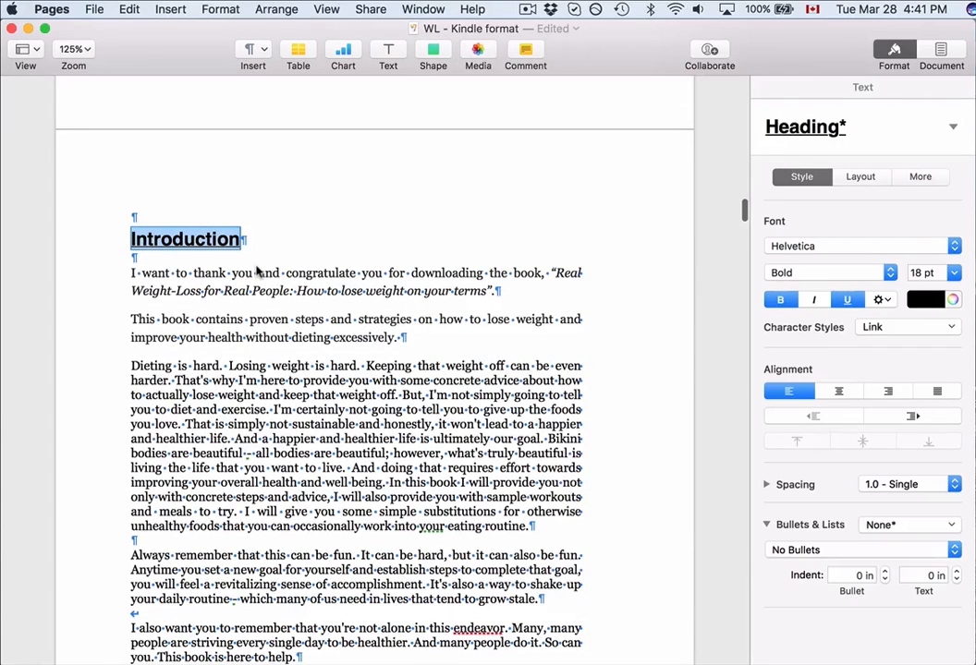
scroll(258, 272, "up", 1)
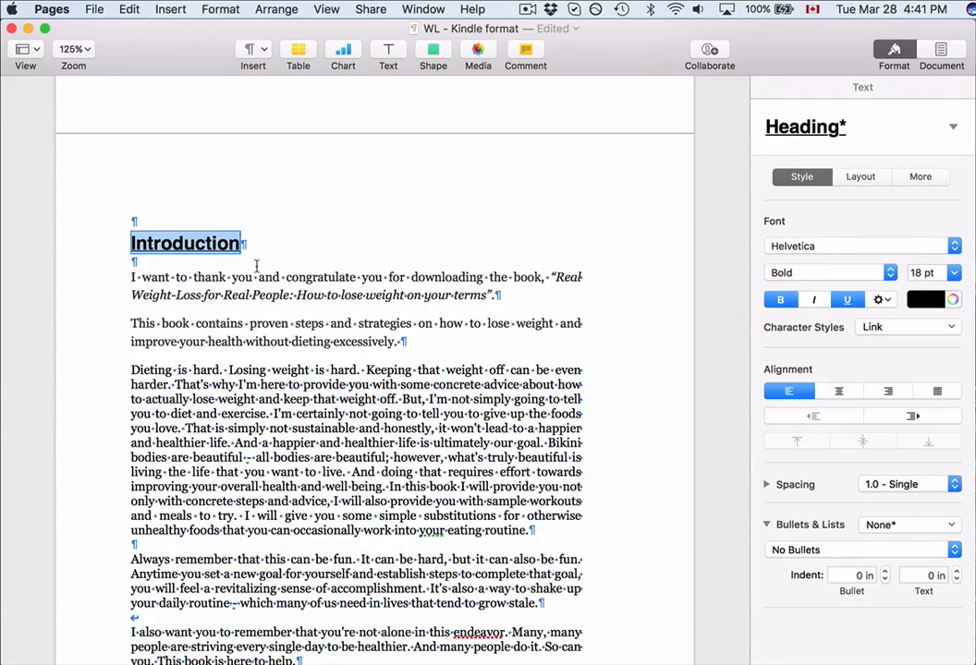
scroll(257, 267, "down", 15)
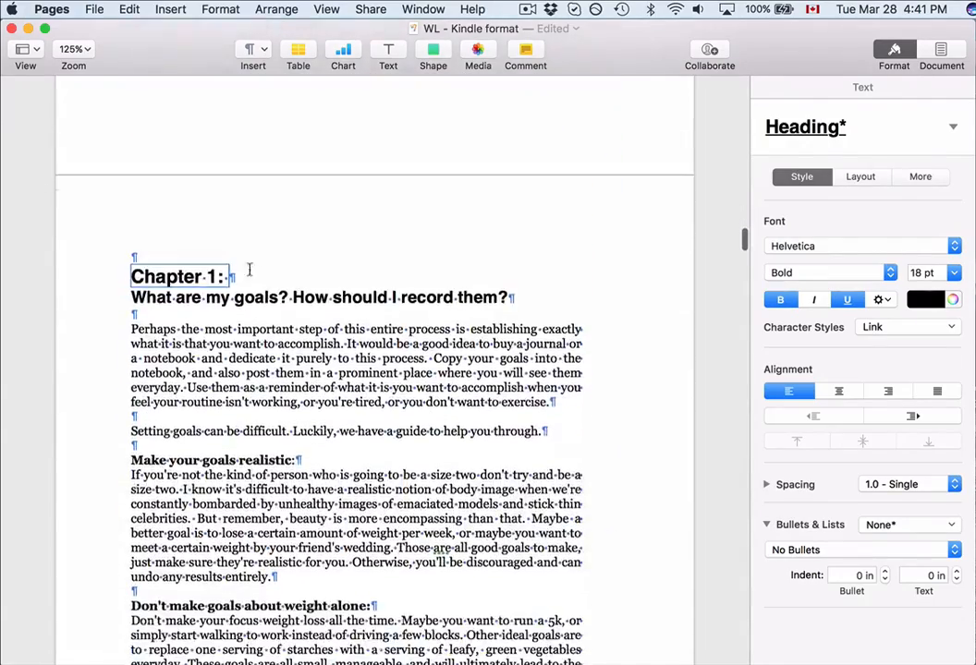
Add a bookmark link to the Chapter 2 heading text, keeping Introduction as the linked bookmark
scroll(242, 443, "down", 10)
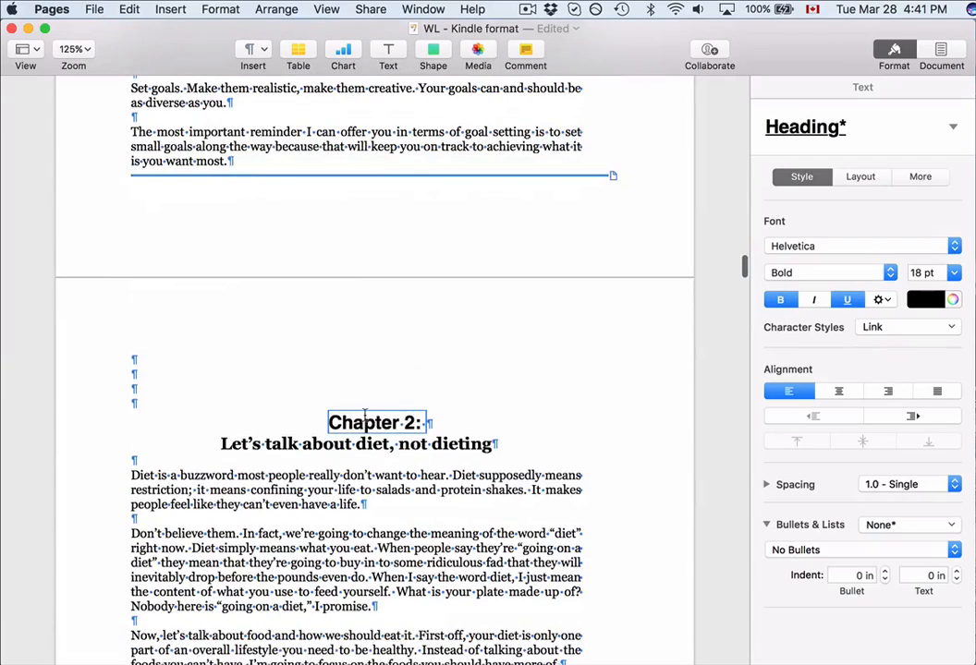
left_click(365, 416)
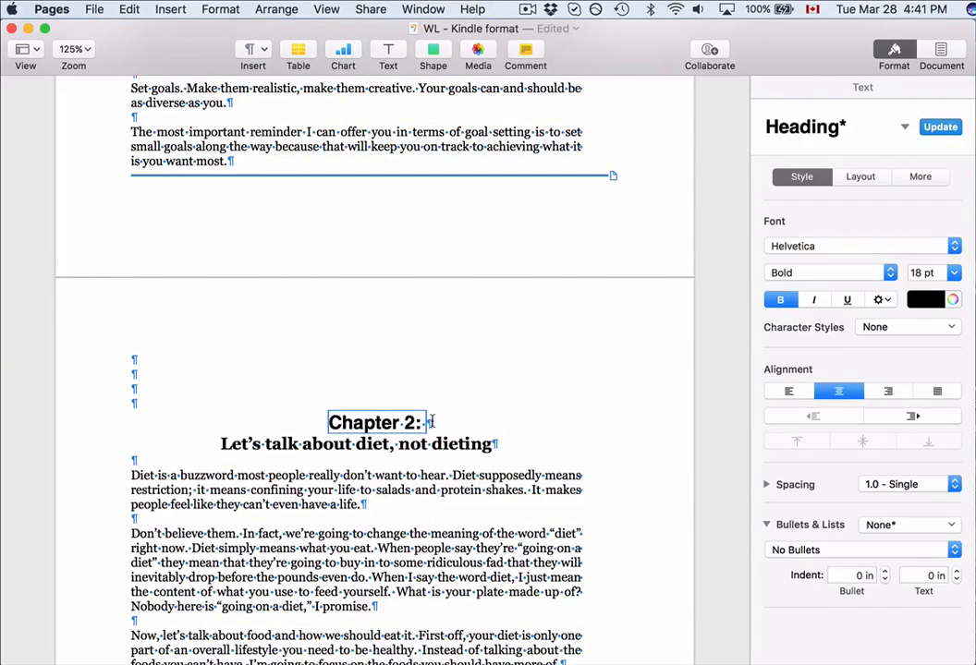
left_click_drag(430, 422, 320, 417)
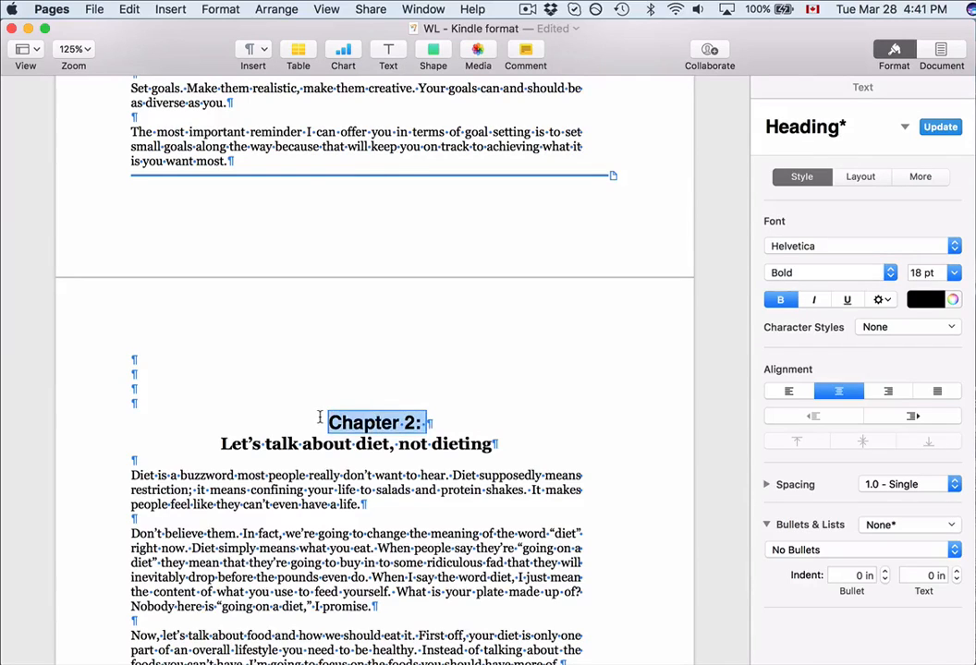
right_click(351, 421)
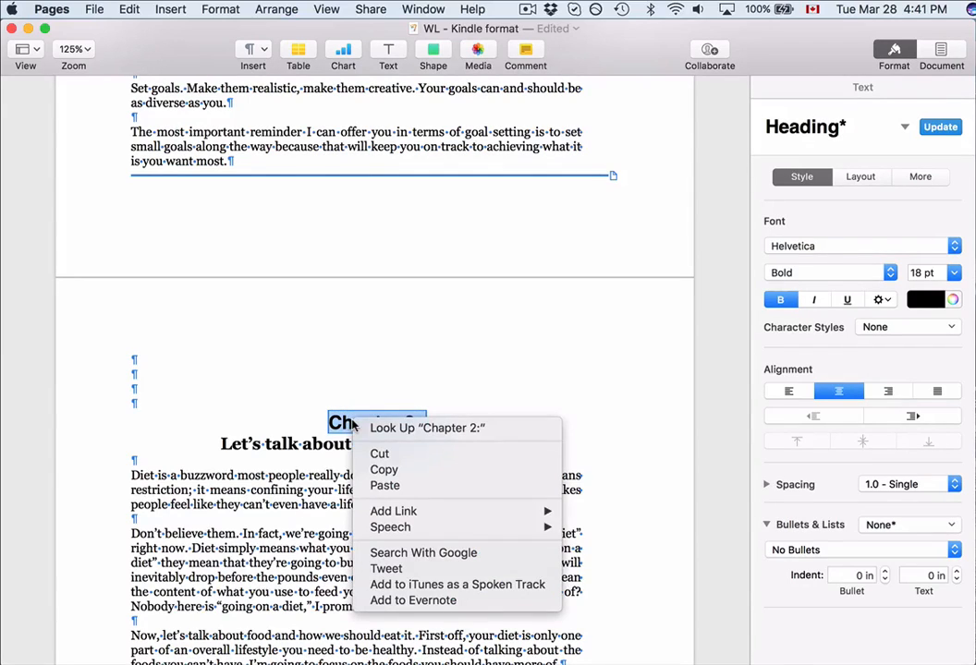
mouse_move(425, 511)
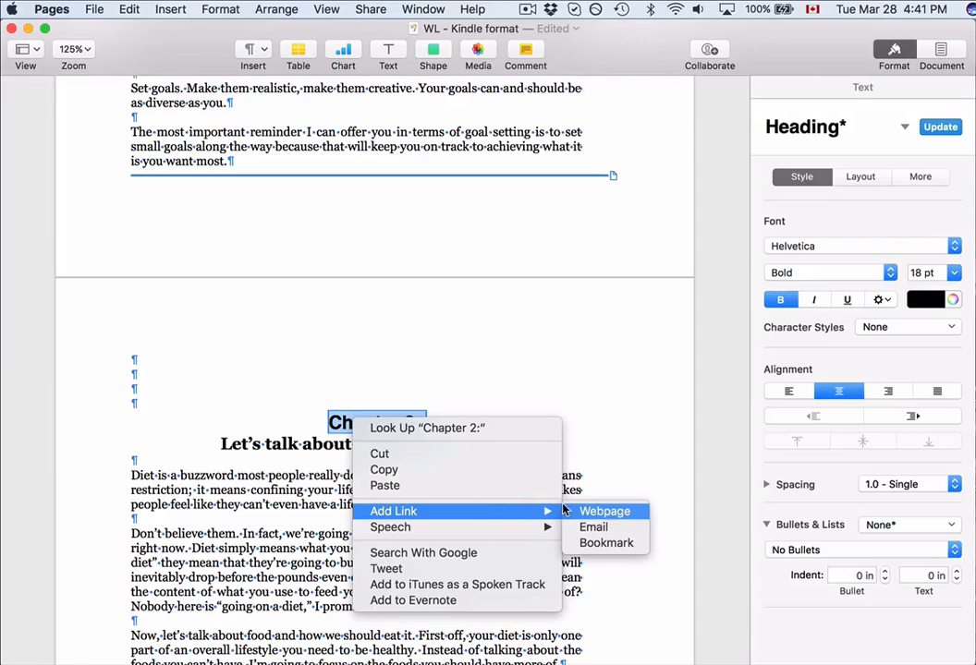
left_click(599, 545)
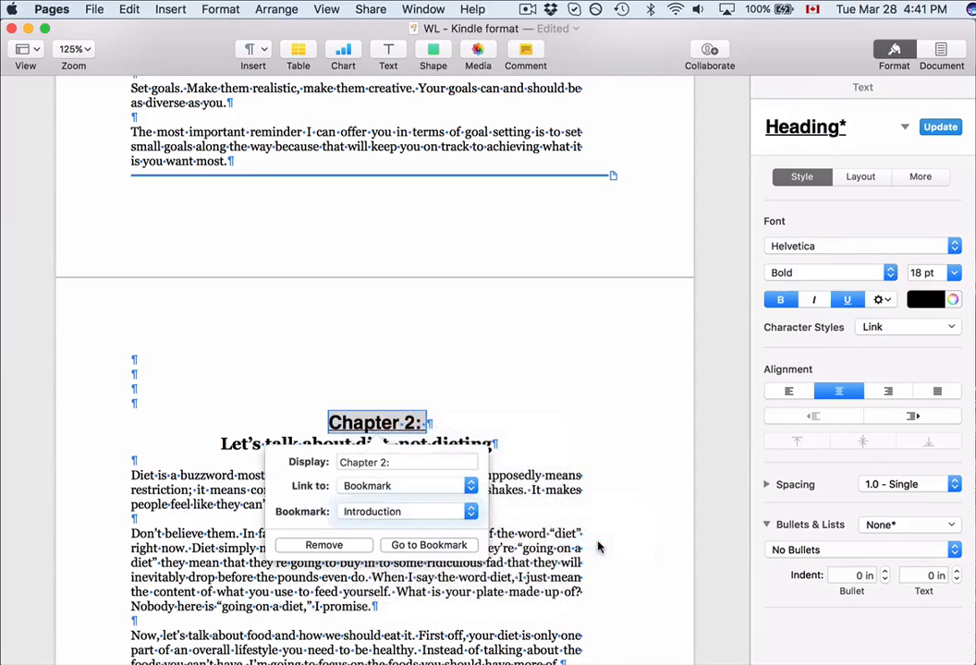
left_click(469, 512)
left_click(597, 484)
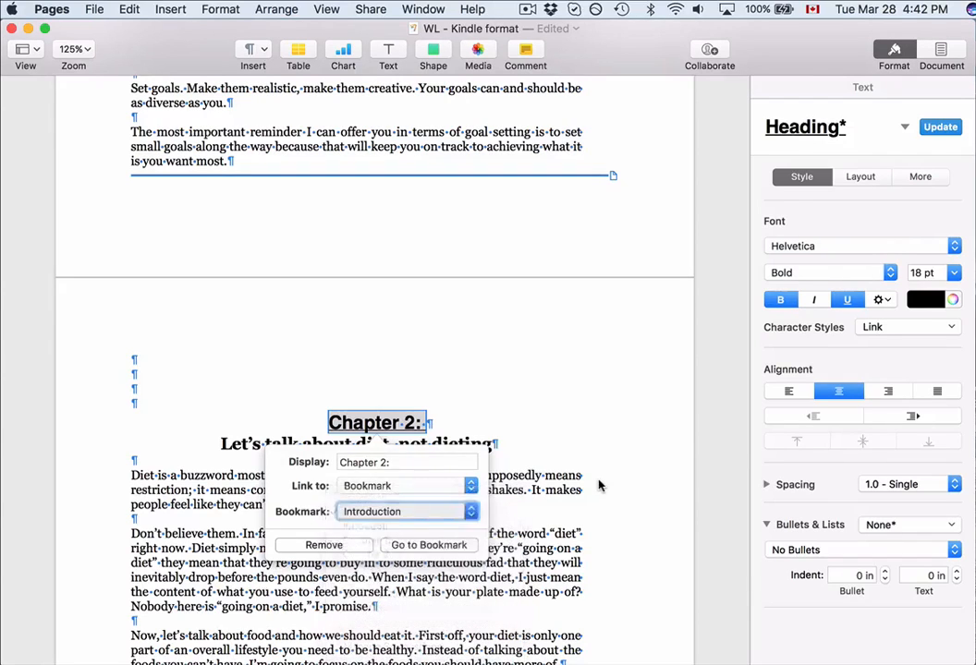
left_click(597, 480)
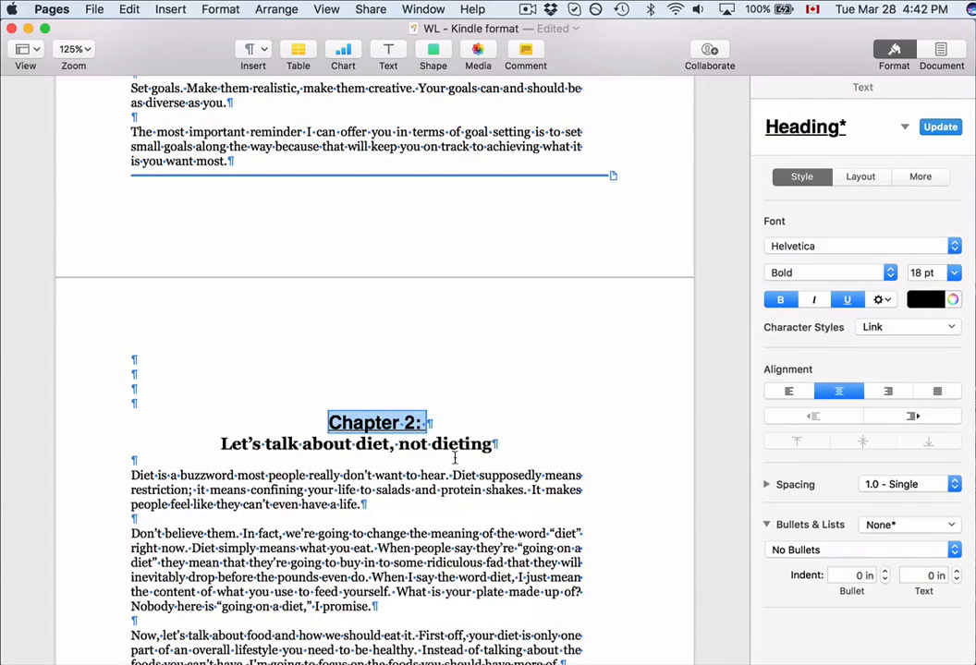
Check which paragraph style is applied to the Chapter 2 heading in the list of paragraph styles
scroll(497, 516, "down", 2)
left_click(500, 515)
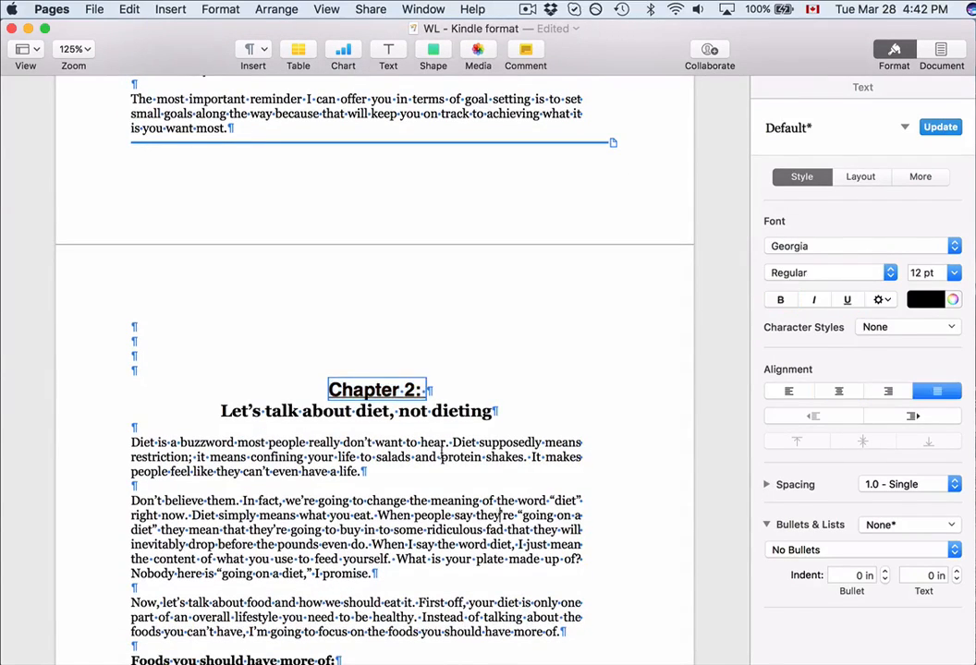
scroll(417, 547, "down", 5)
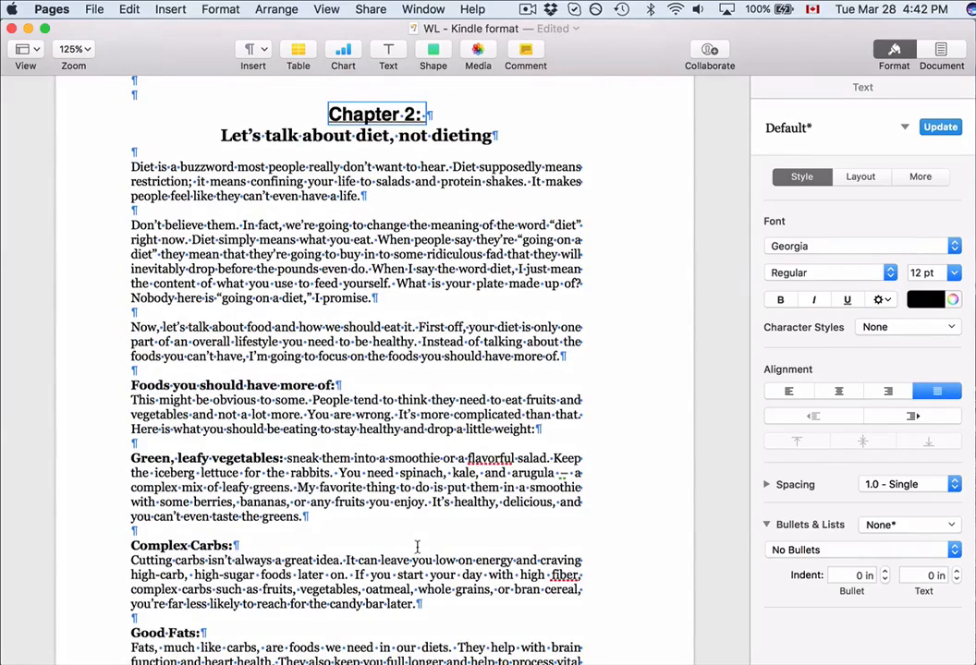
scroll(434, 168, "up", 2)
left_click(397, 214)
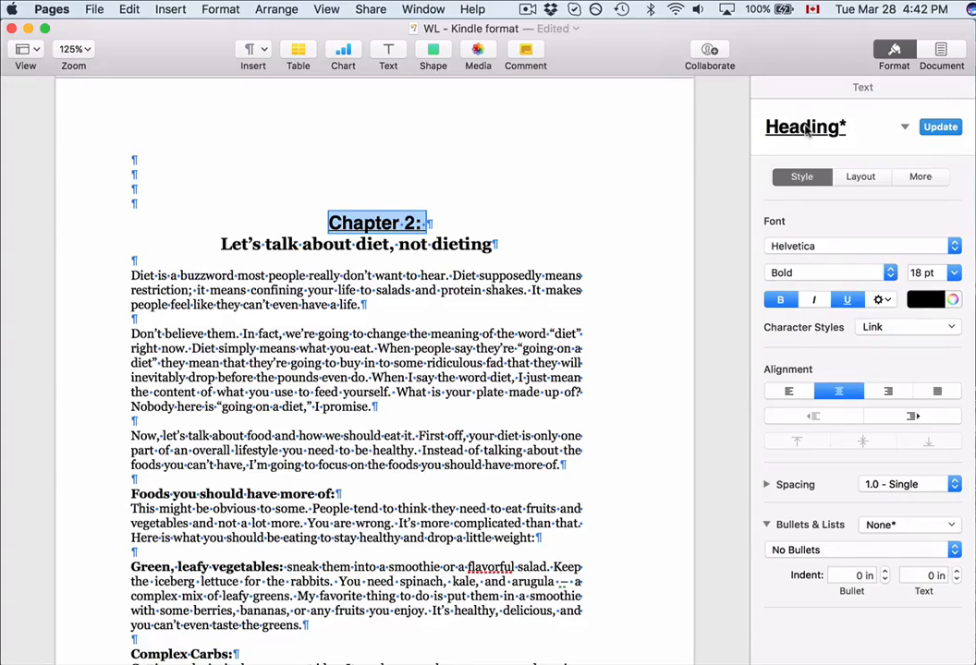
left_click(805, 129)
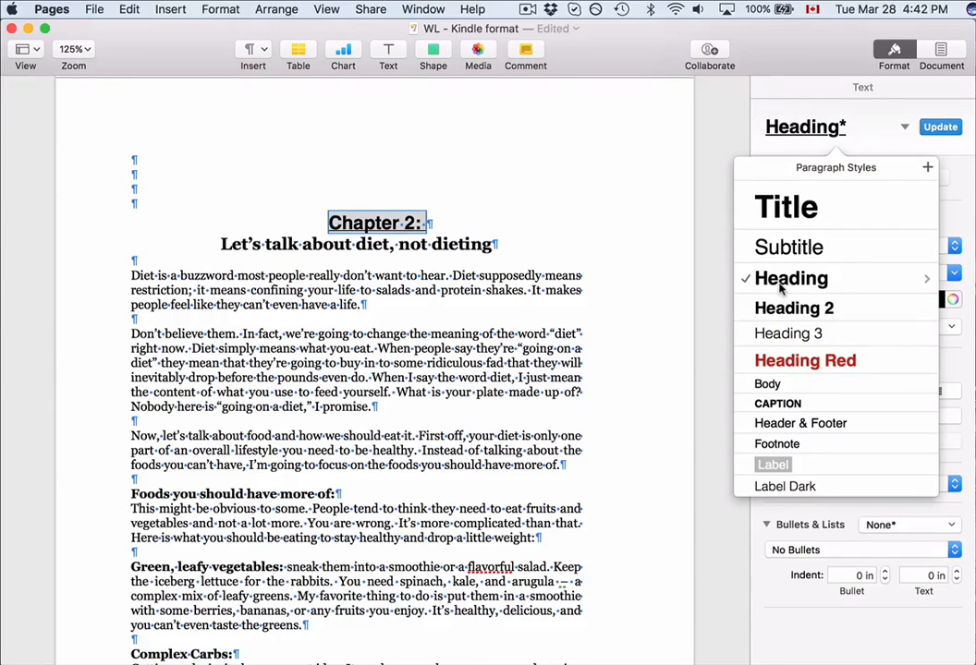
Apply the Heading paragraph style to the "Chapter 3:" line at the start of that chapter
scroll(426, 305, "down", 20)
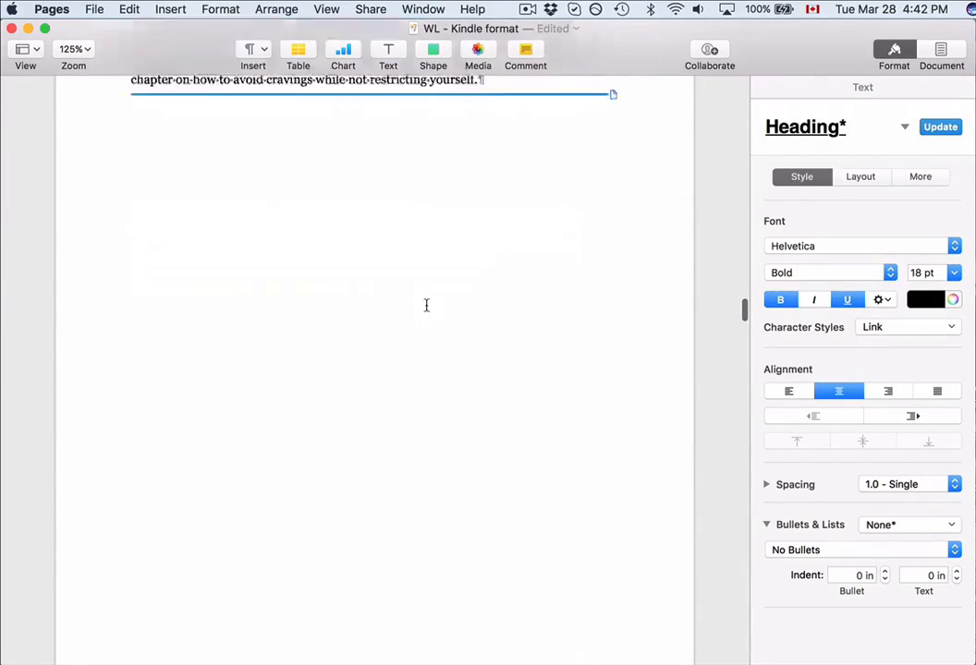
scroll(426, 305, "down", 5)
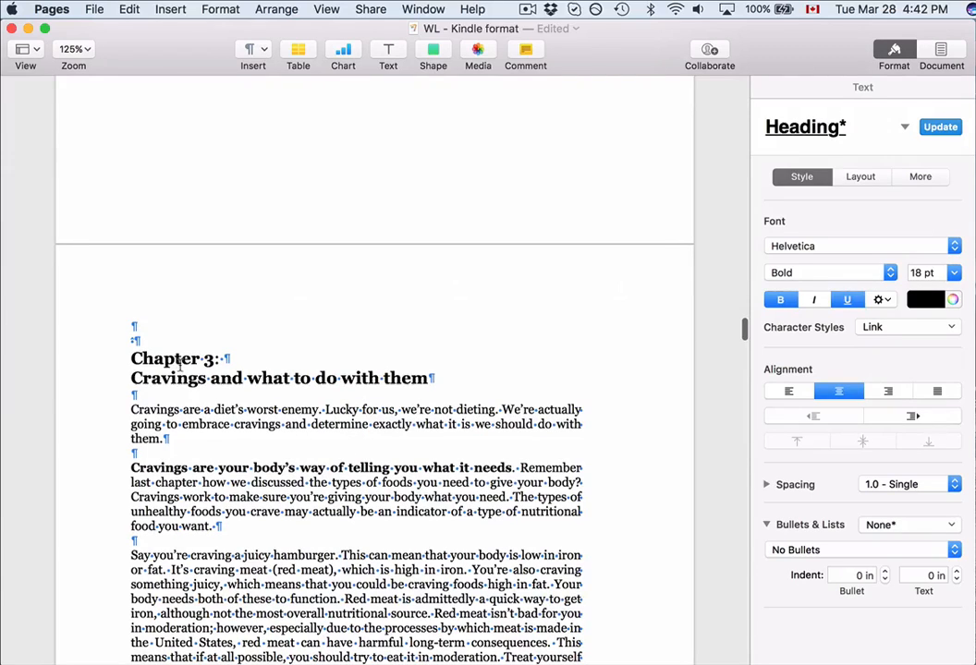
left_click(179, 365)
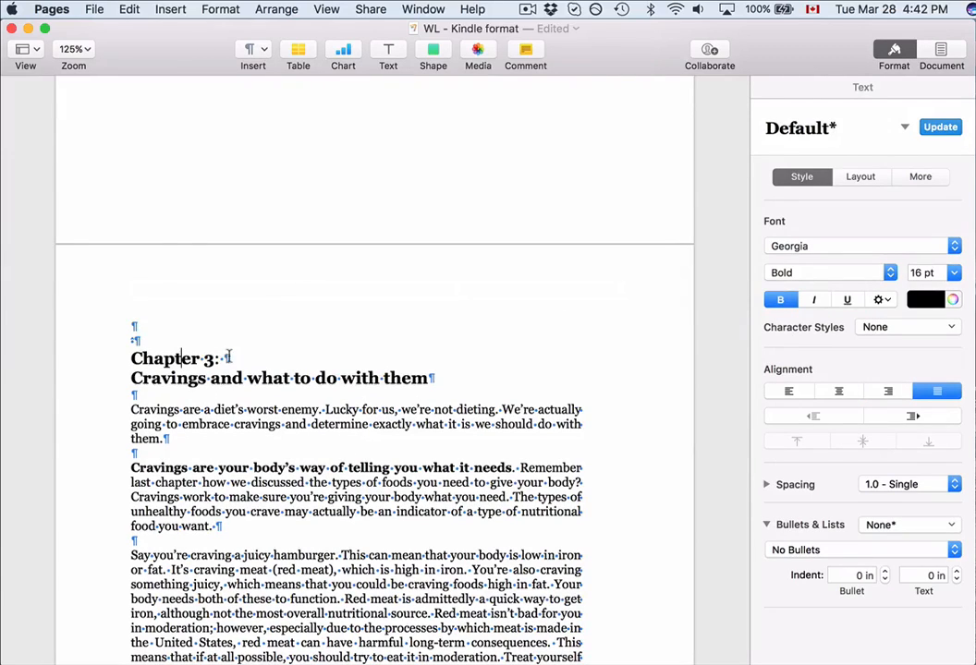
left_click_drag(227, 359, 250, 359)
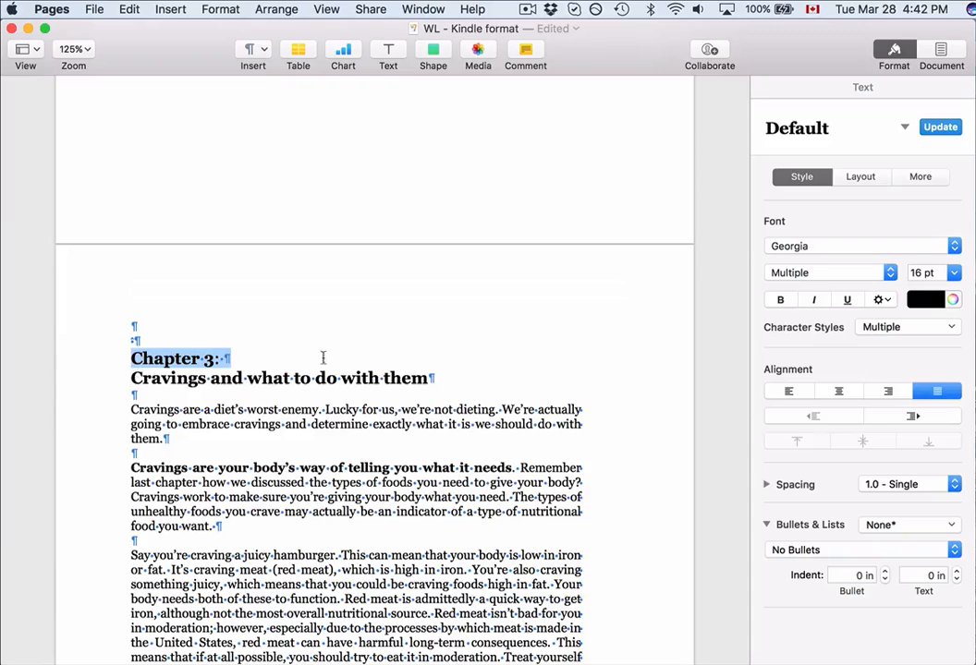
left_click(866, 135)
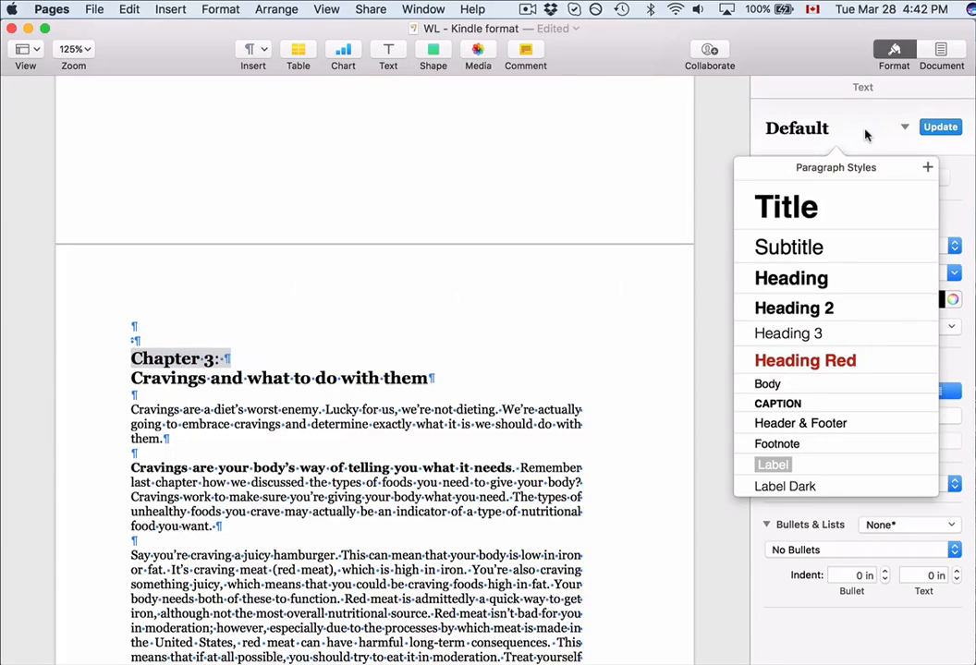
left_click(816, 280)
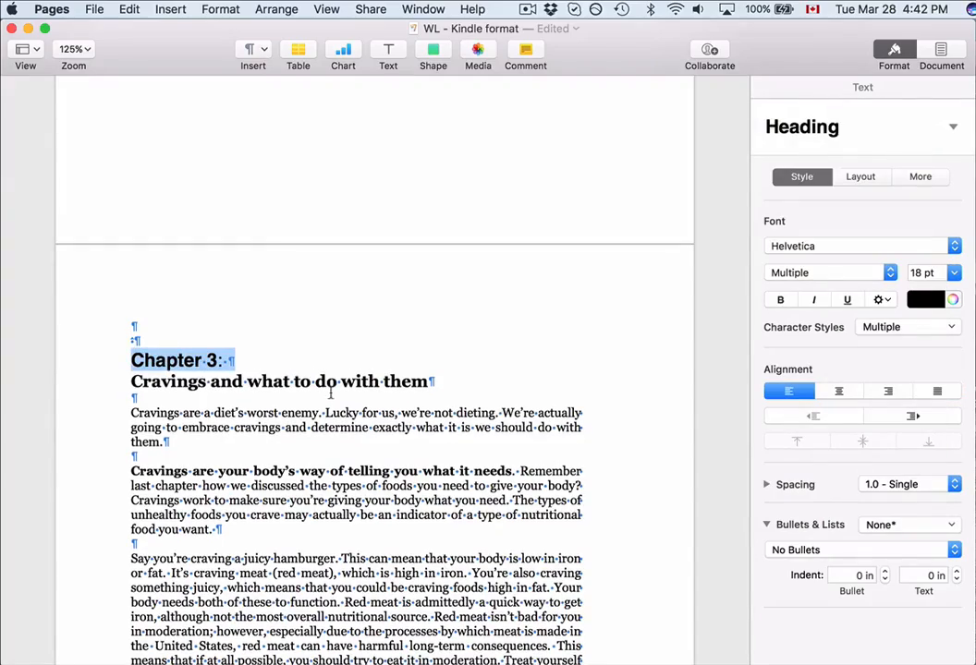
Apply the Heading paragraph style to the "Chapter 4:" line above "How important is exercise and why?"
scroll(273, 324, "down", 15)
scroll(330, 386, "down", 15)
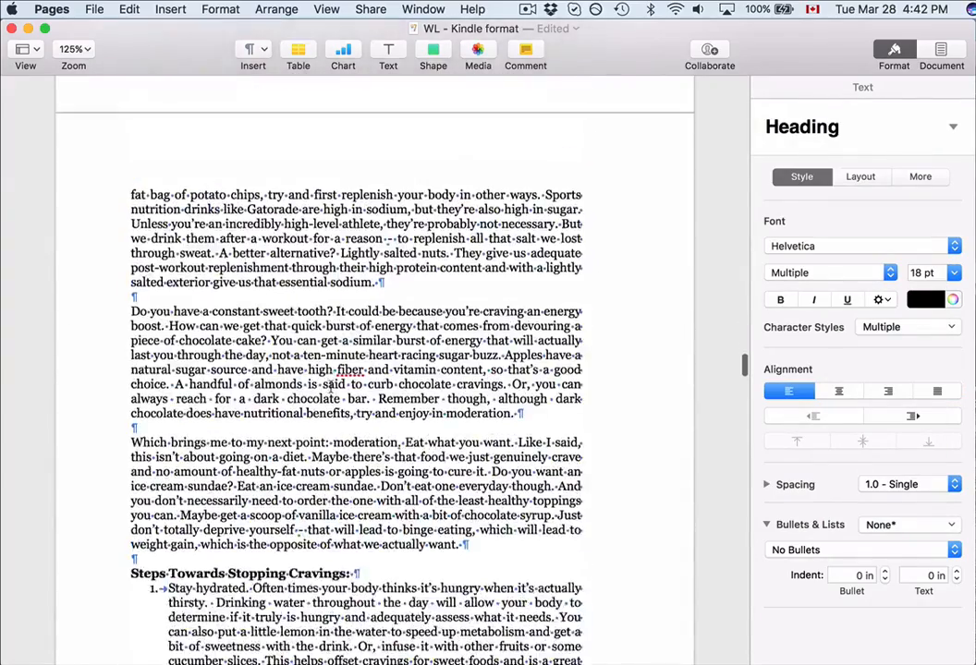
scroll(330, 386, "down", 10)
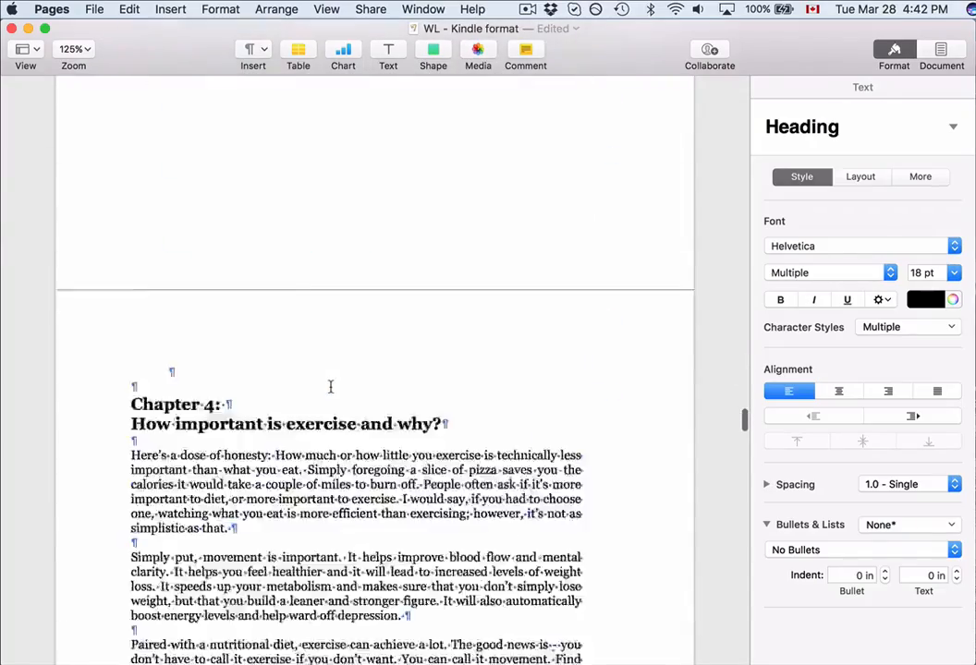
left_click(194, 169)
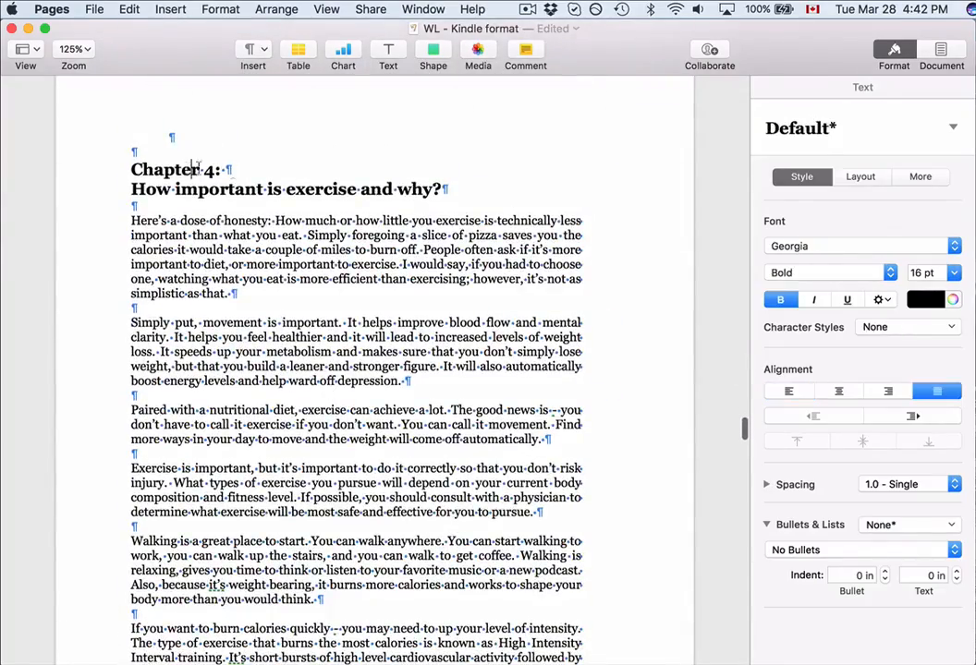
left_click_drag(237, 169, 129, 169)
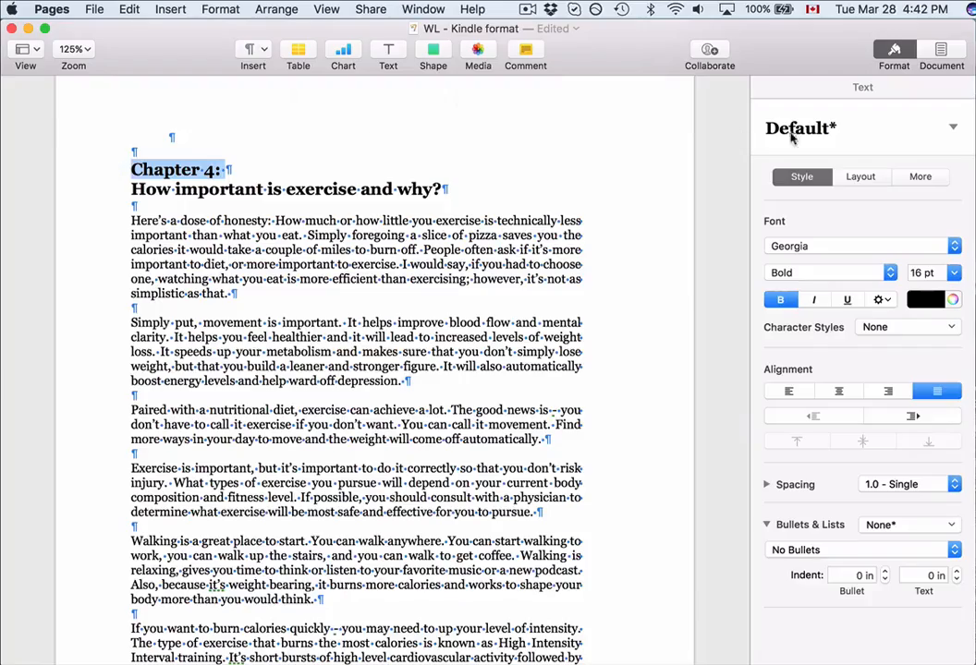
left_click(827, 129)
left_click(813, 277)
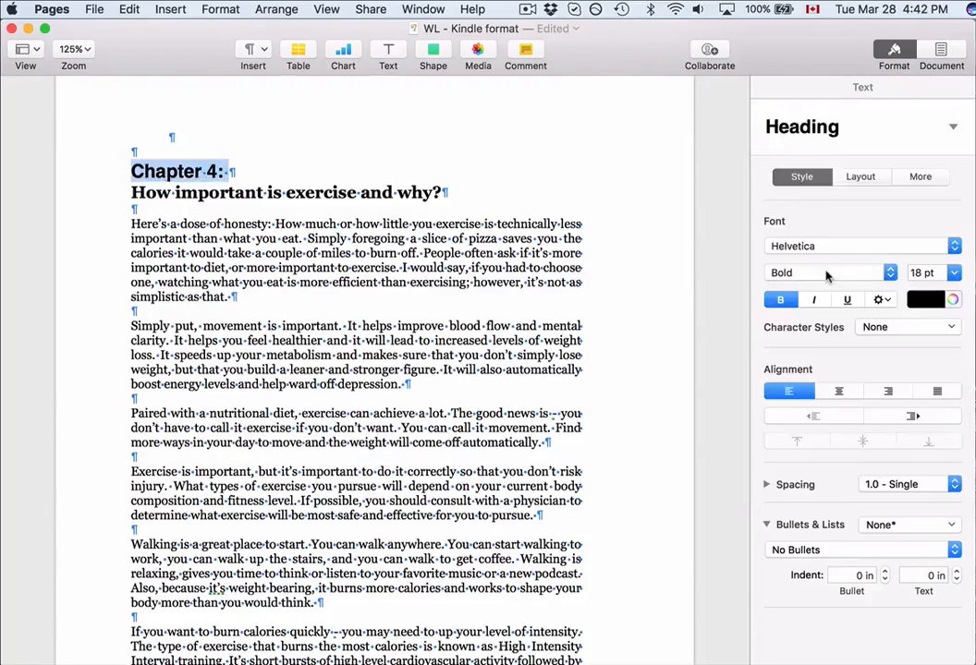
Link the "Chapter Three" entry in the table of contents to the suggested bookmark "Chapter 3:"
scroll(404, 262, "up", 20)
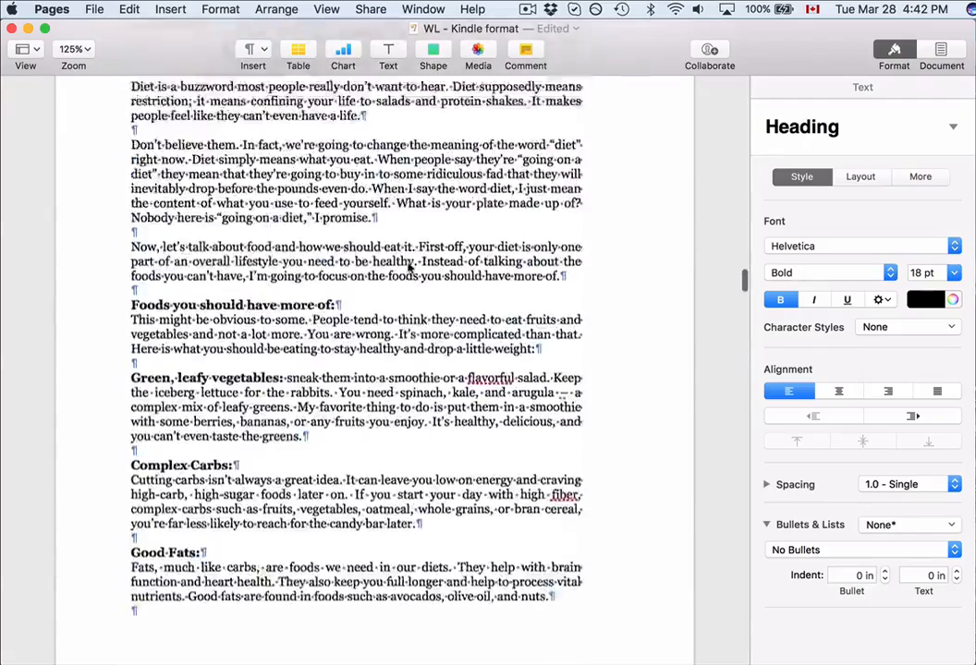
scroll(407, 264, "up", 20)
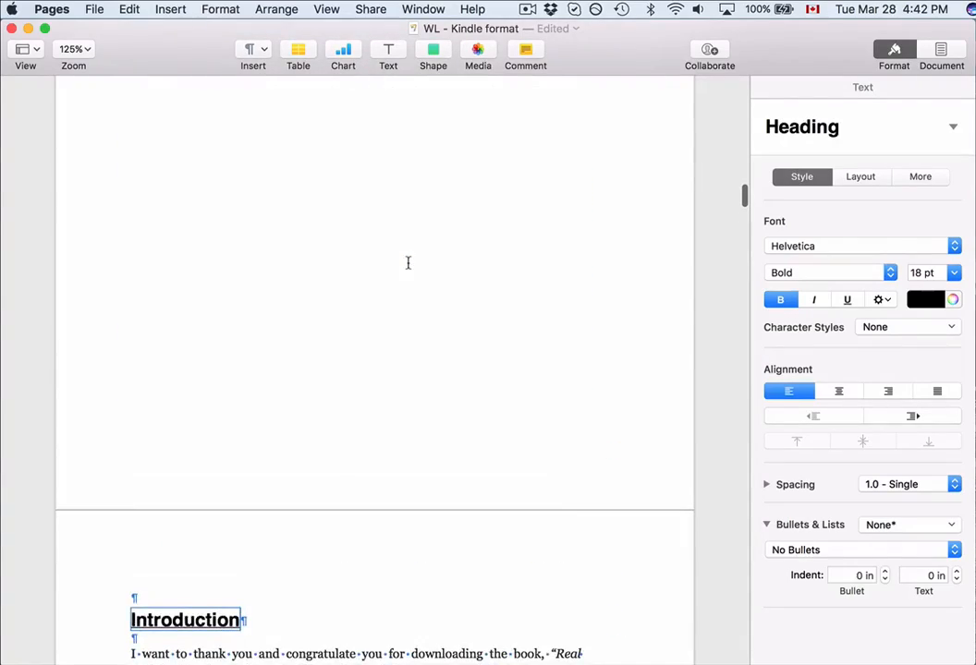
scroll(407, 263, "down", 10)
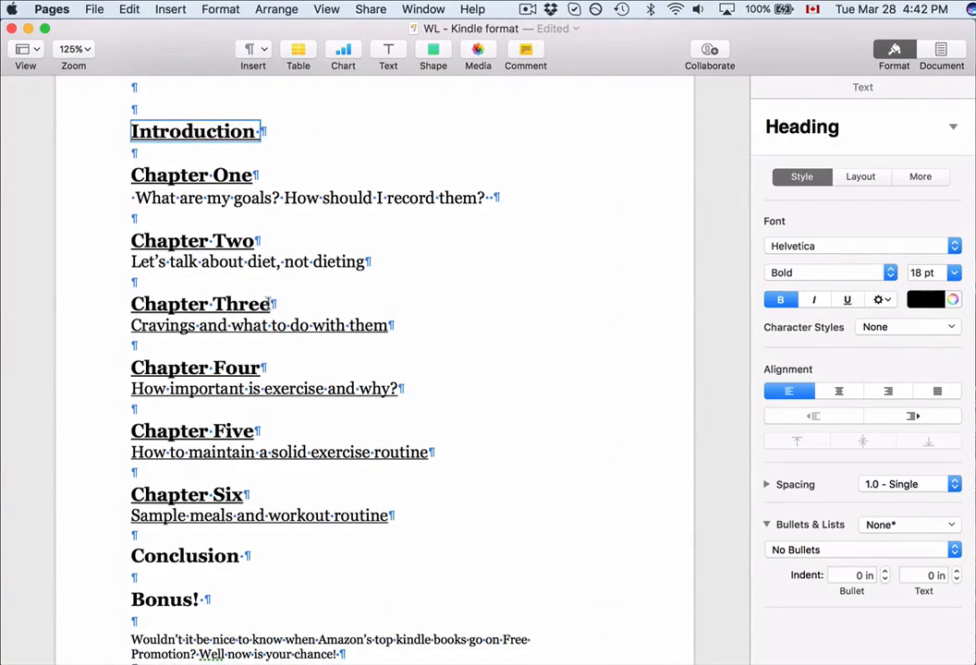
left_click(268, 303)
left_click_drag(285, 300, 132, 304)
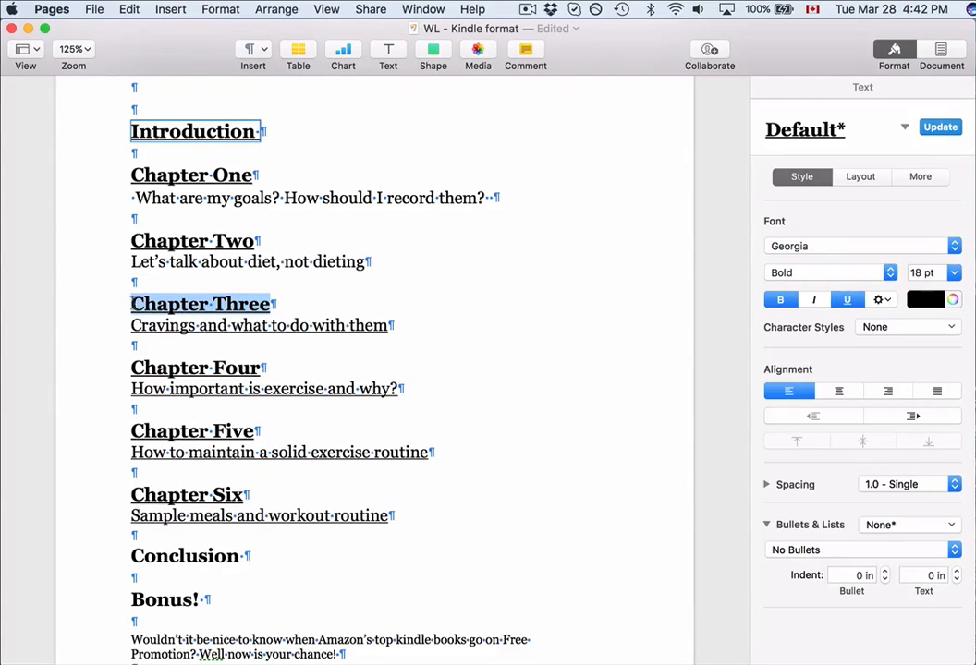
right_click(162, 300)
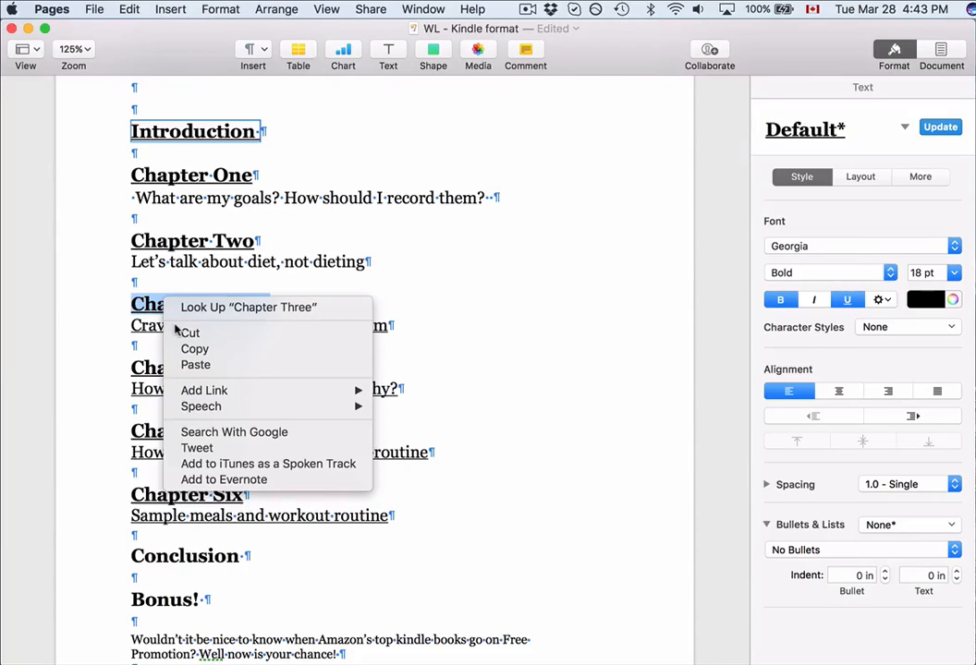
mouse_move(239, 392)
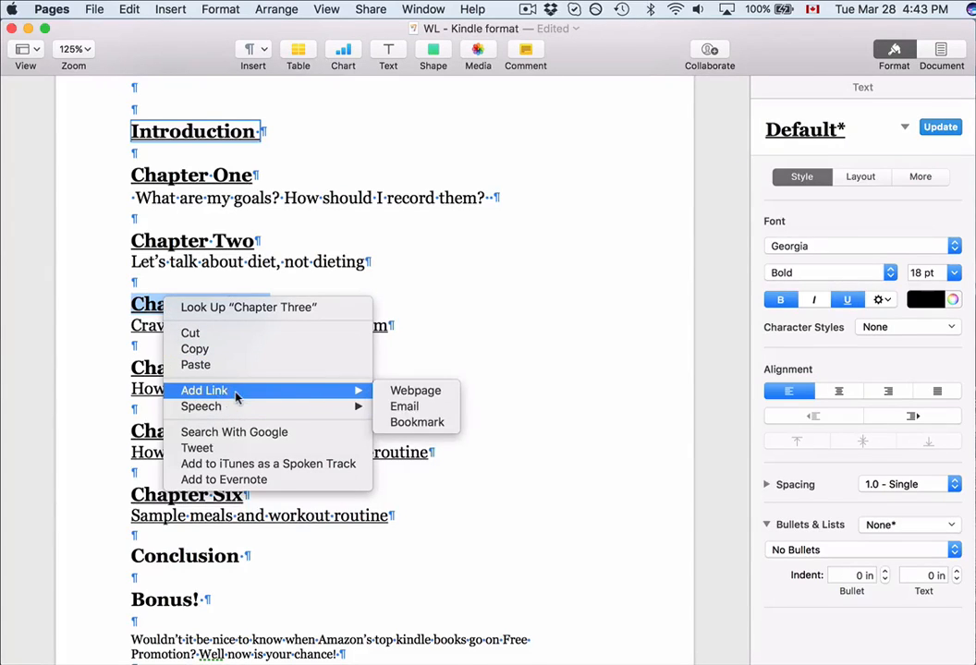
left_click(421, 425)
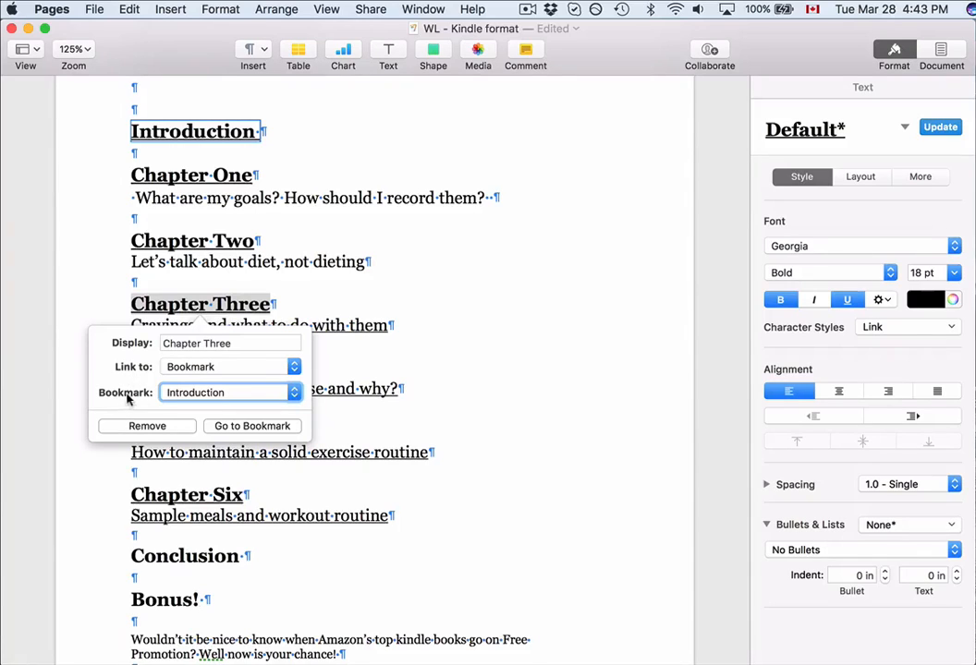
left_click(196, 393)
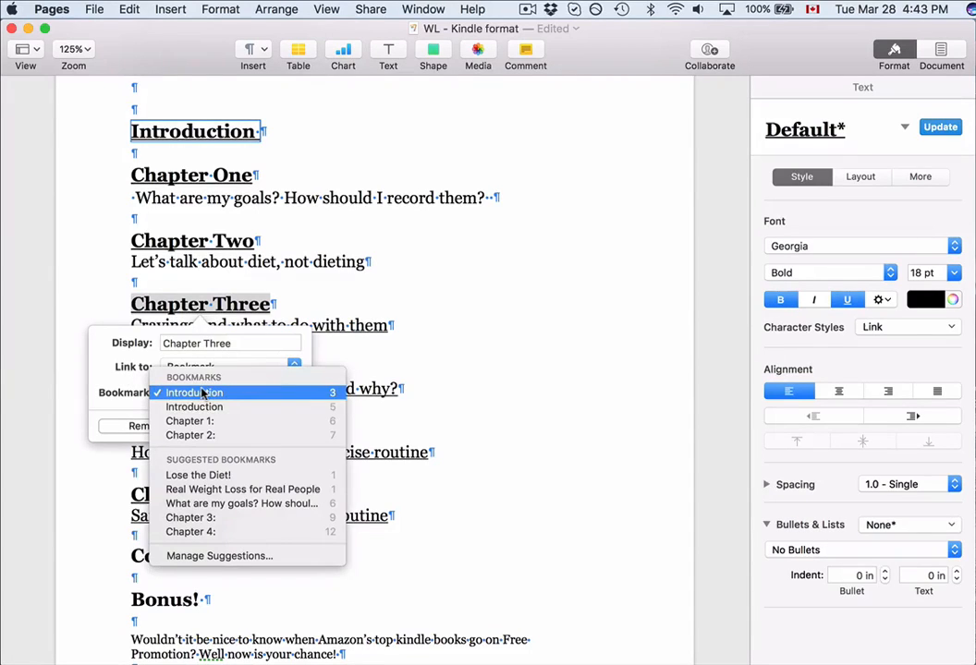
left_click(200, 525)
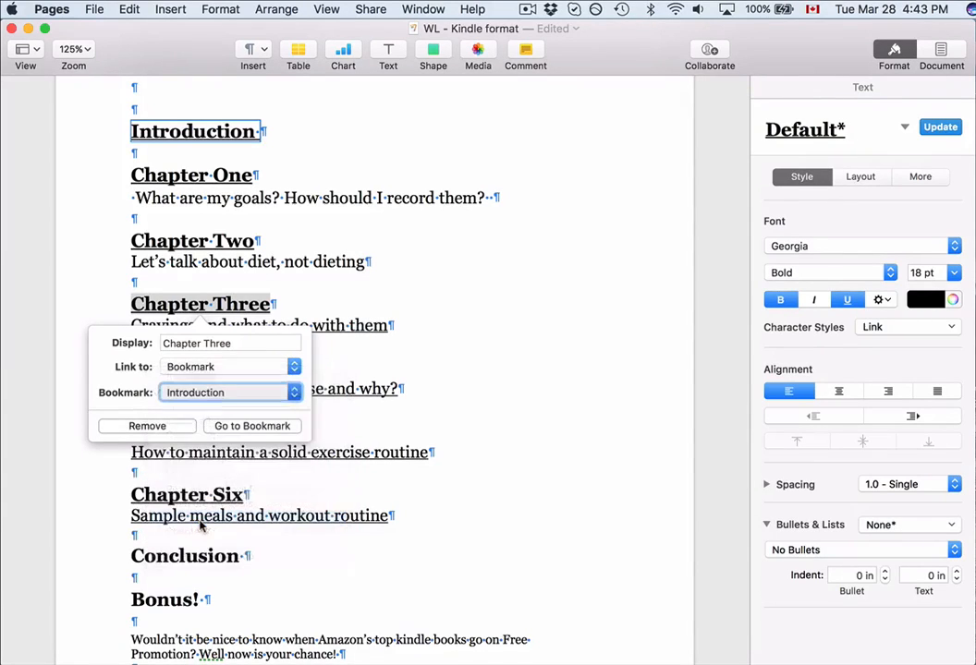
Follow the Chapter Three link to its bookmark, then return to the table of contents and check that entry's link target
left_click(252, 426)
scroll(248, 429, "up", 5)
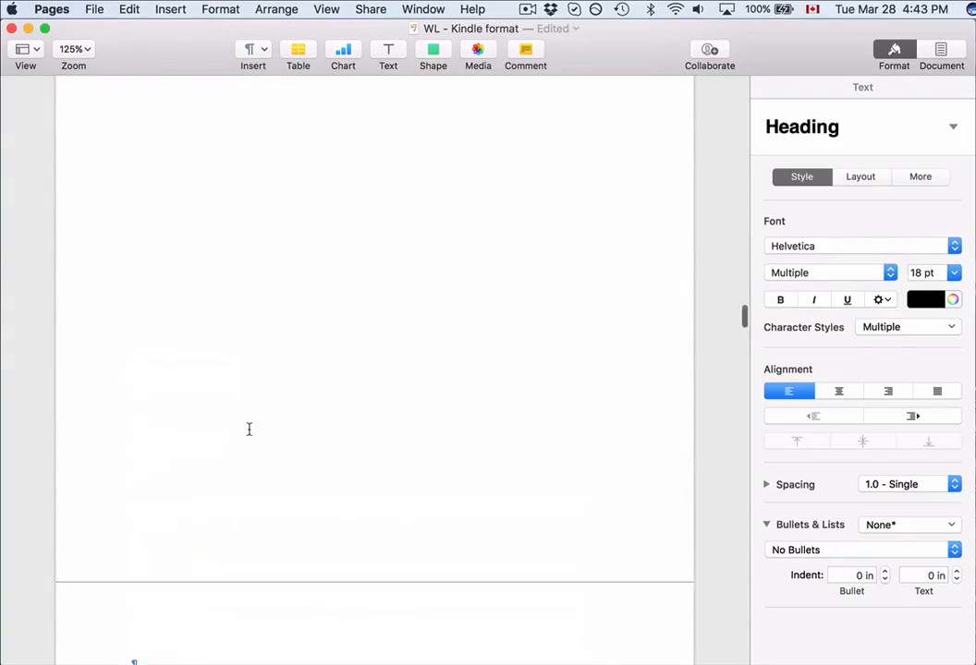
scroll(248, 429, "up", 15)
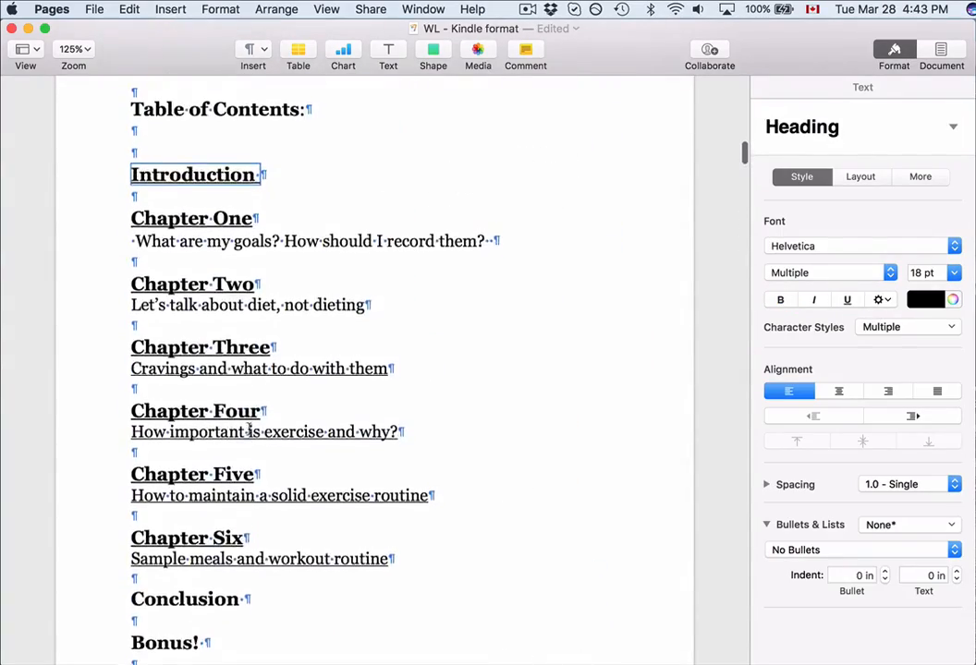
left_click(184, 351)
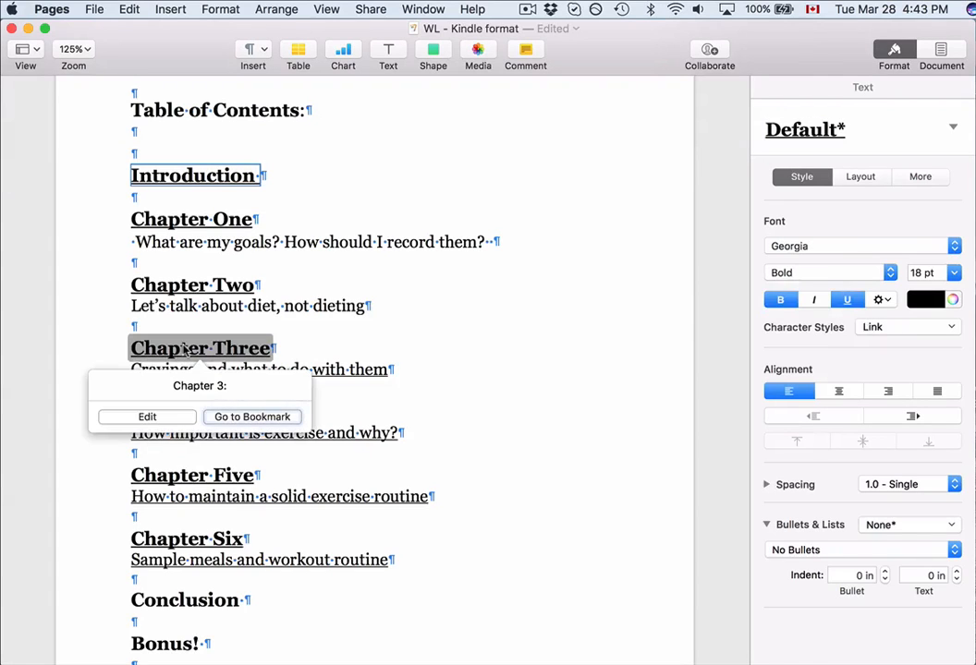
Go to the bookmark that the Chapter Three table of contents entry links to and place the cursor in the chapter's first paragraph
left_click(251, 417)
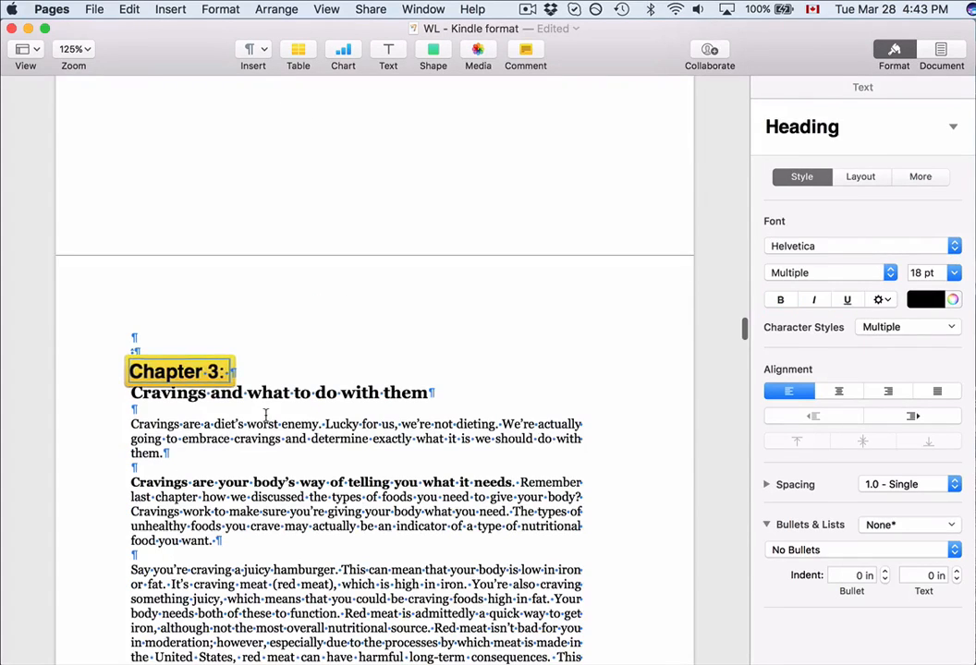
left_click(148, 436)
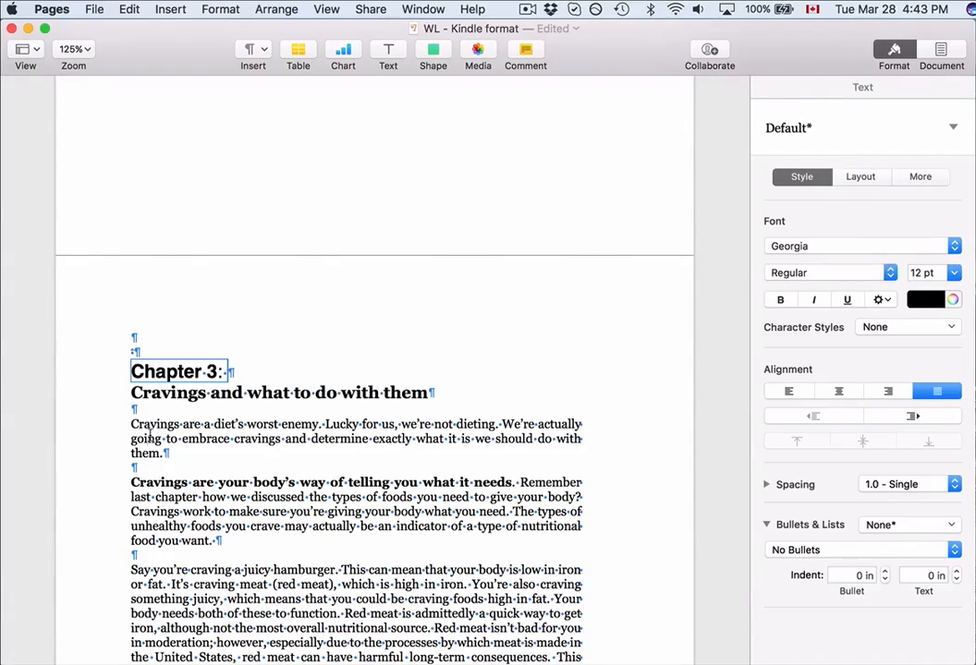
Find the line "Click here to leave a review for this book on Amazon!" before the Conclusion and check its link editing option
scroll(149, 438, "down", 20)
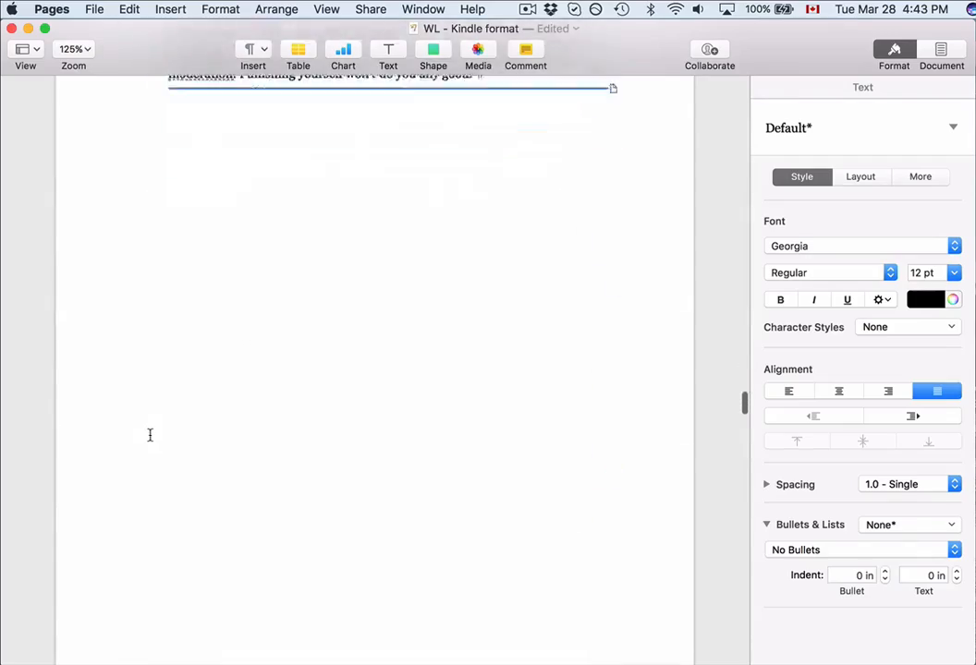
scroll(148, 438, "down", 20)
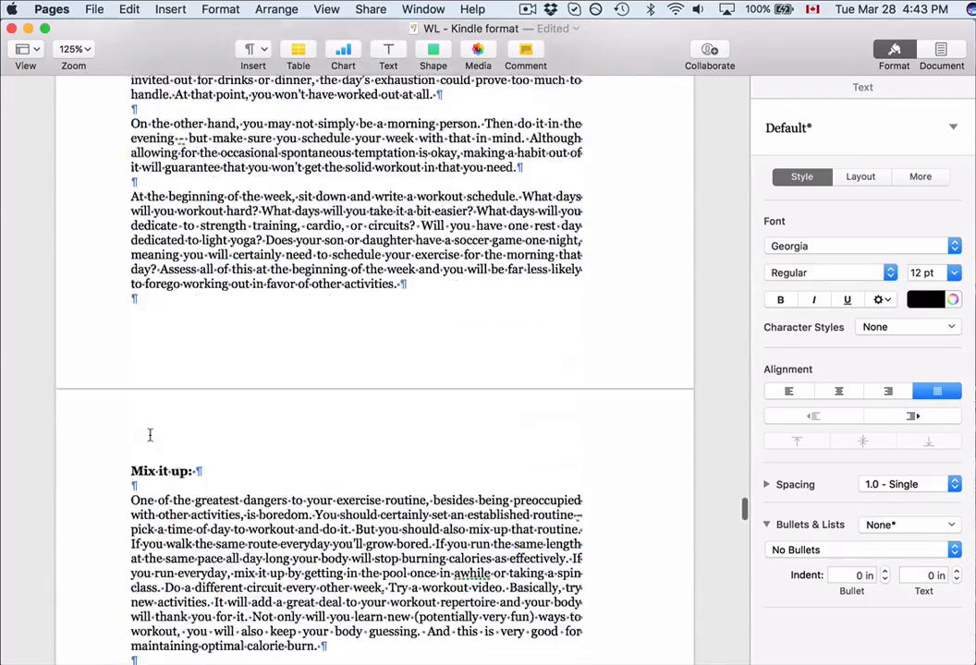
scroll(148, 438, "down", 20)
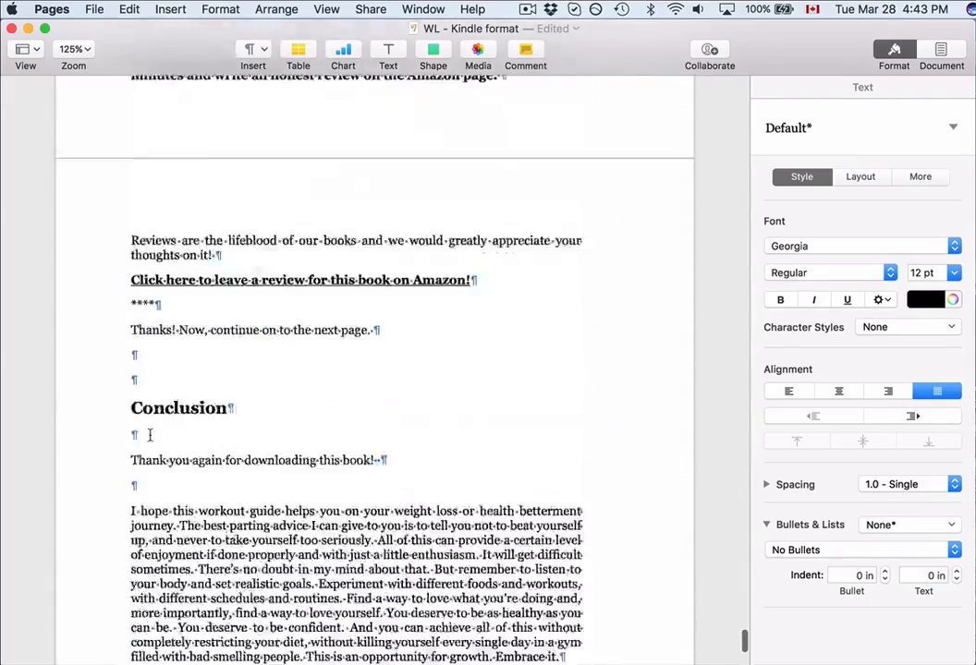
scroll(147, 435, "up", 5)
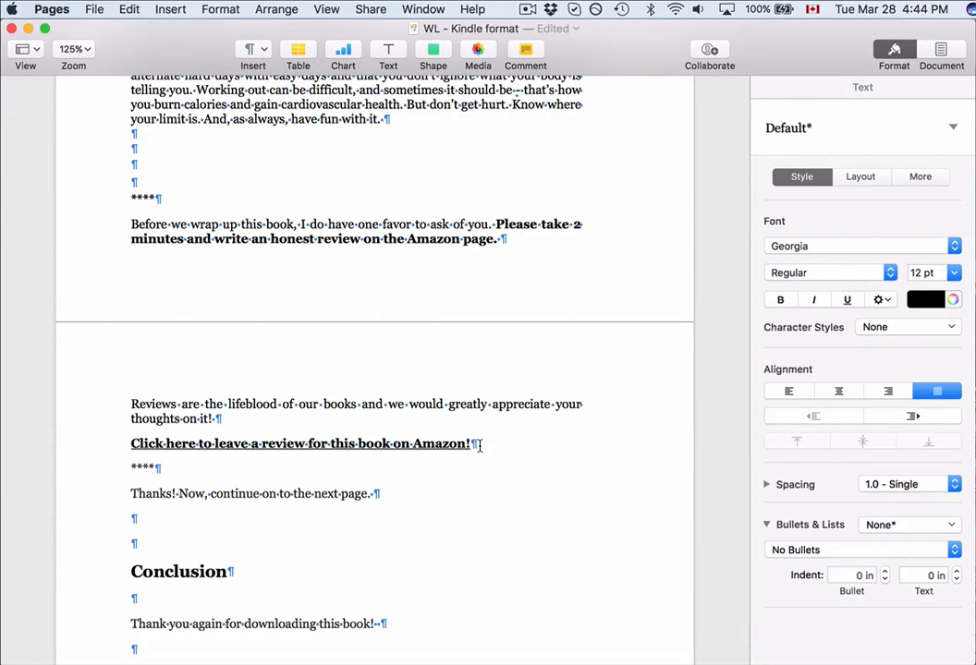
left_click_drag(479, 444, 116, 442)
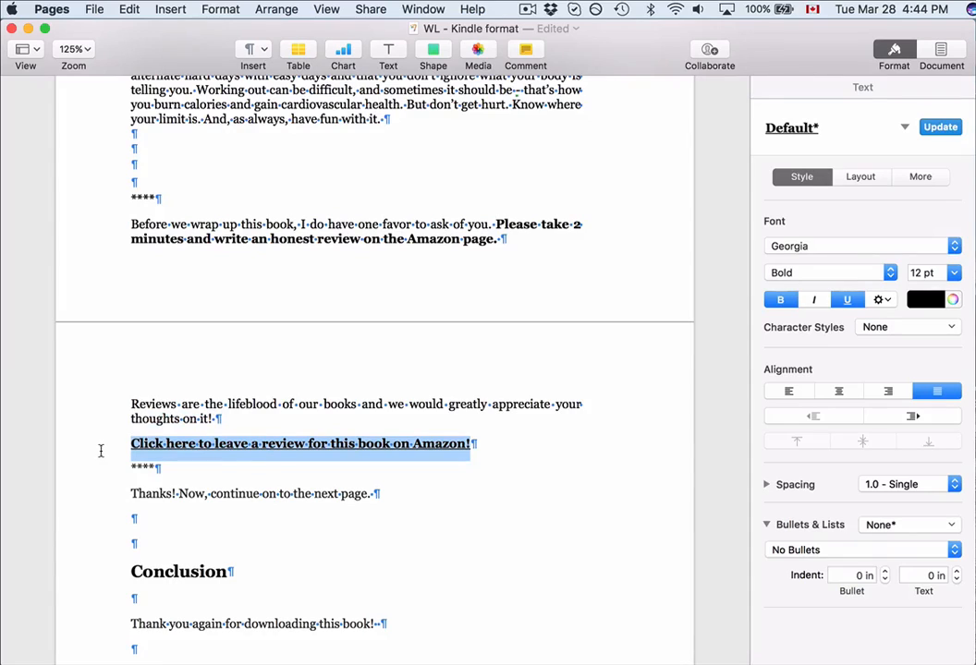
right_click(277, 441)
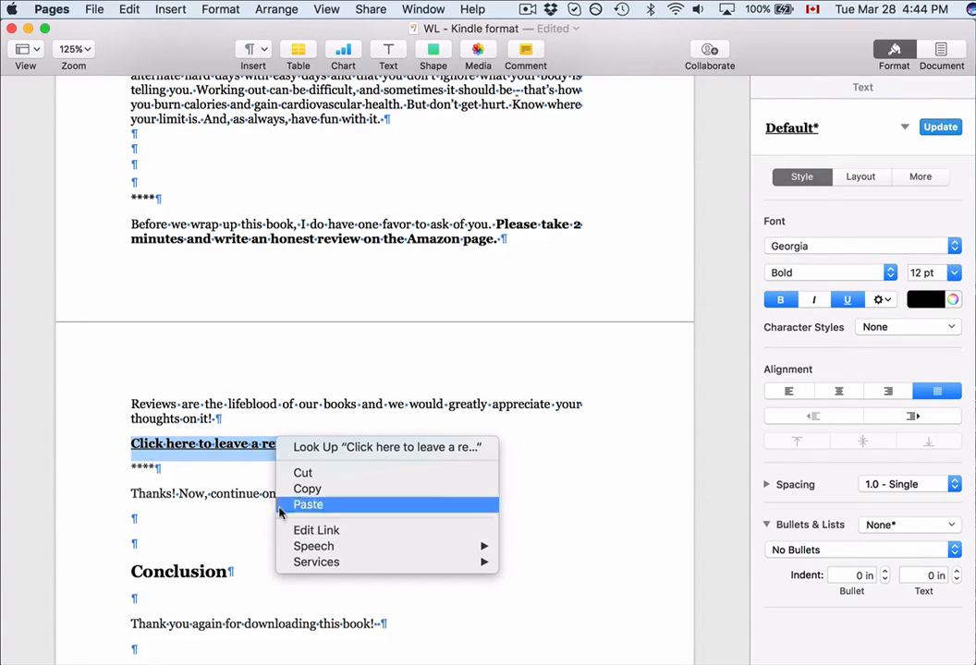
left_click(237, 487)
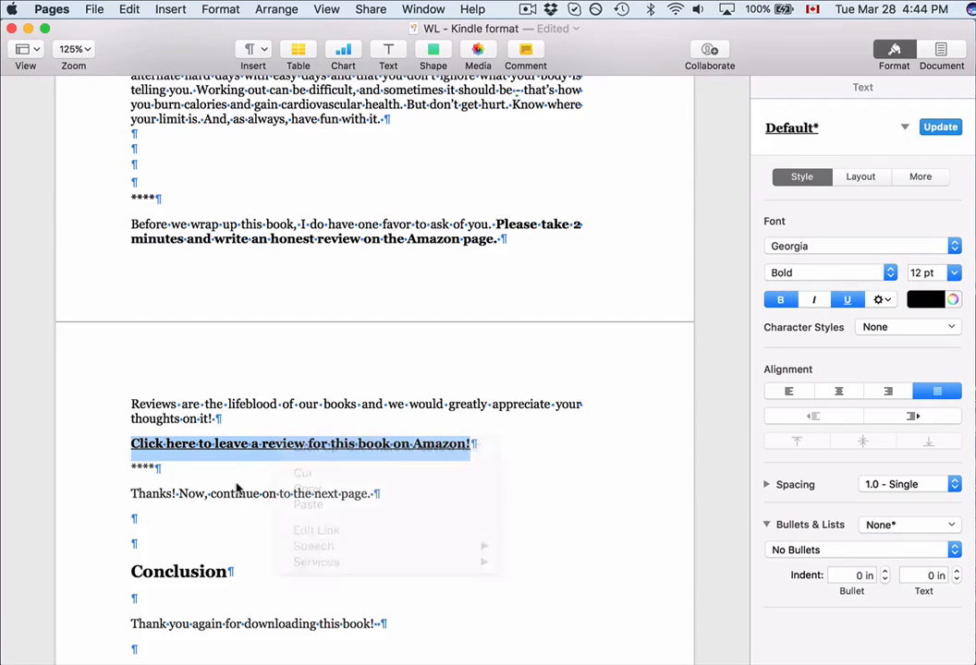
left_click(252, 407)
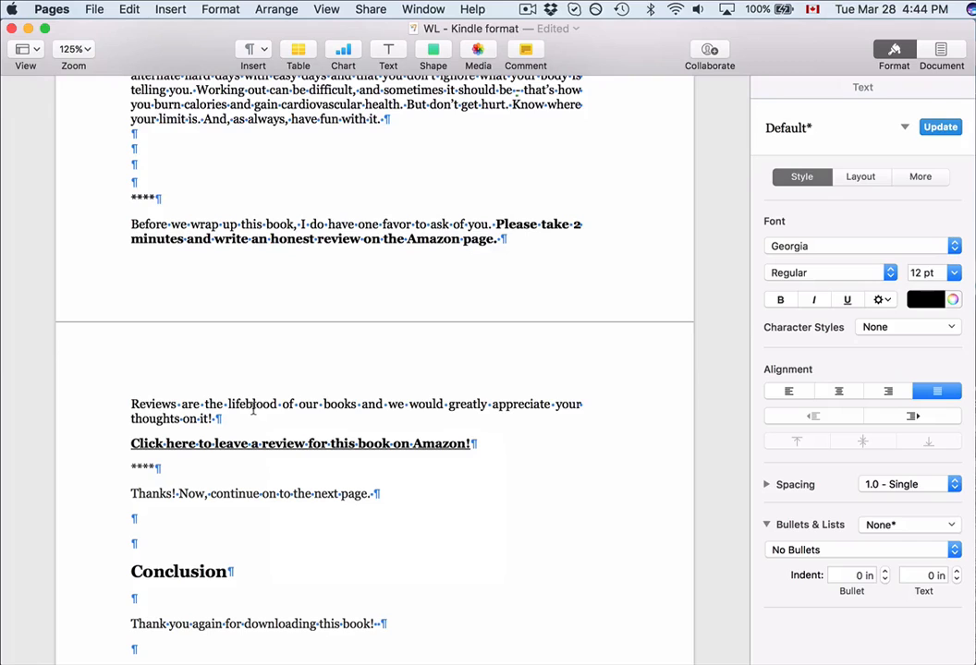
Insert a page break in the blank lines above the "Before we wrap up this book" review request, then look over the Conclusion
left_click(146, 164)
left_click(218, 9)
mouse_move(169, 7)
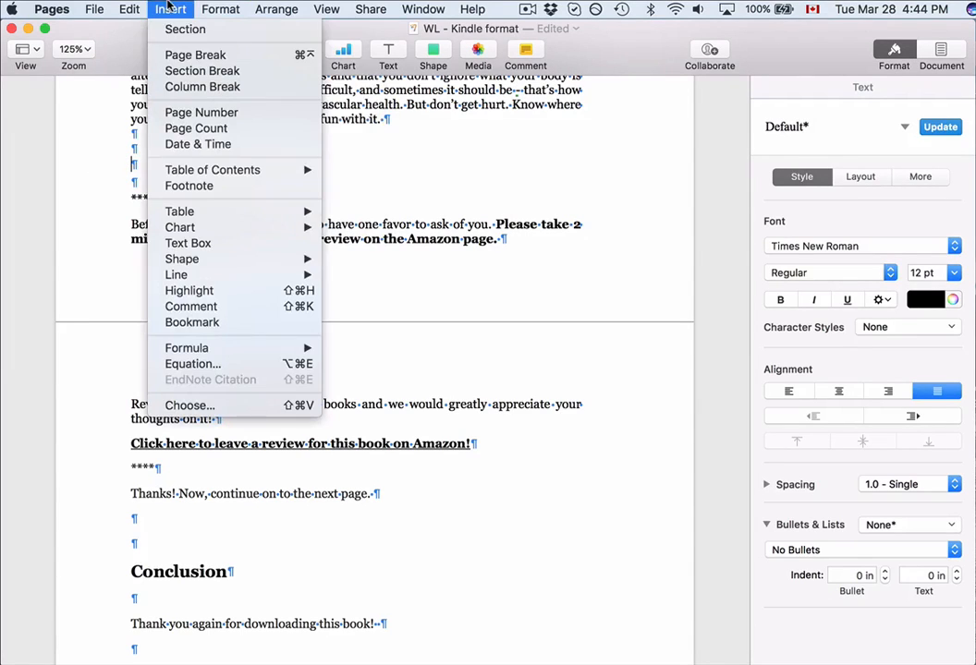
left_click(168, 55)
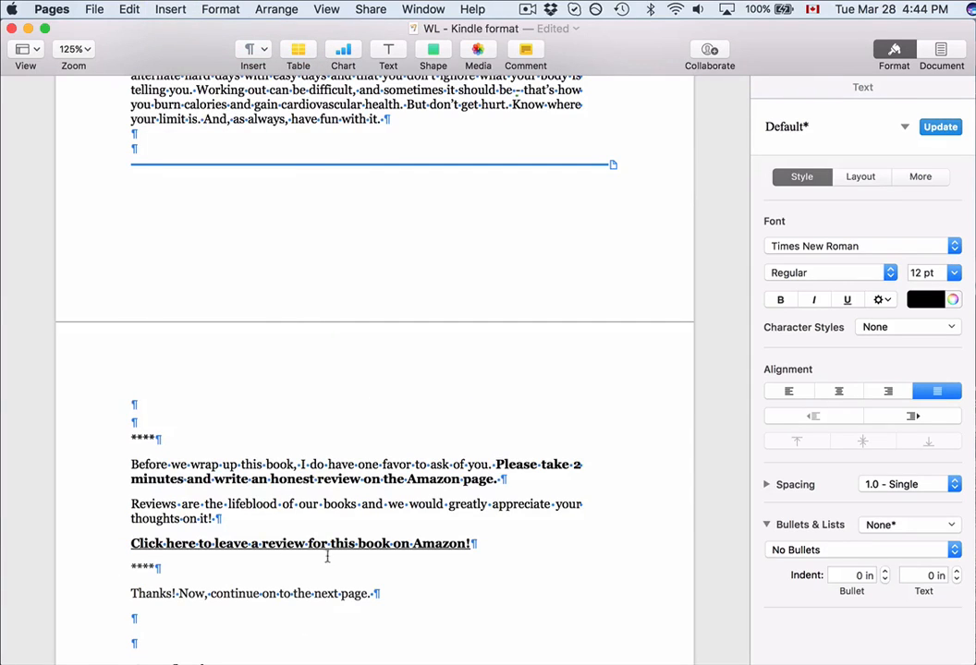
scroll(353, 535, "down", 3)
scroll(353, 535, "down", 4)
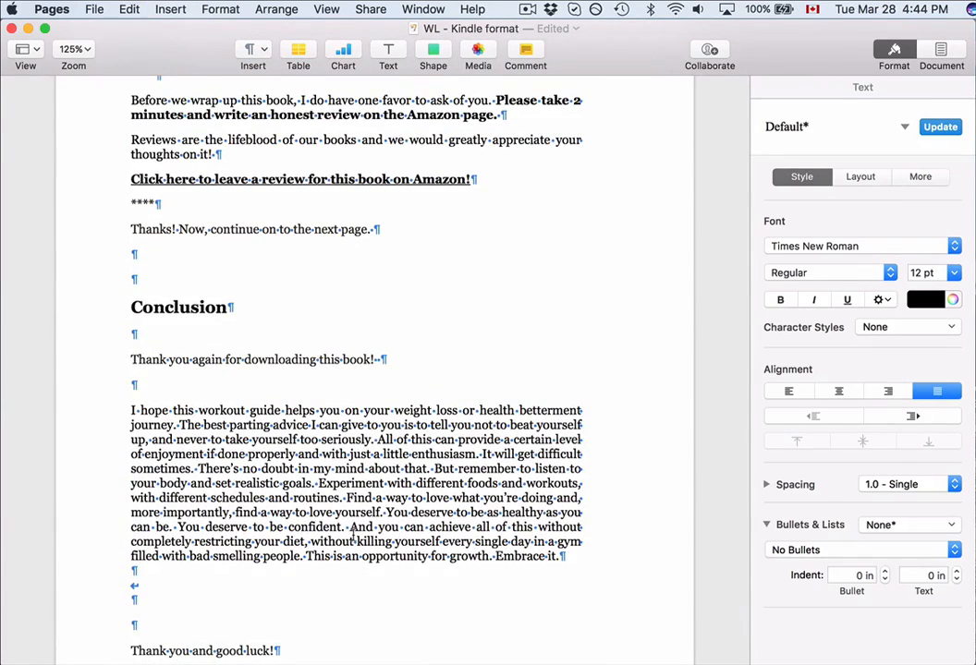
scroll(353, 535, "down", 2)
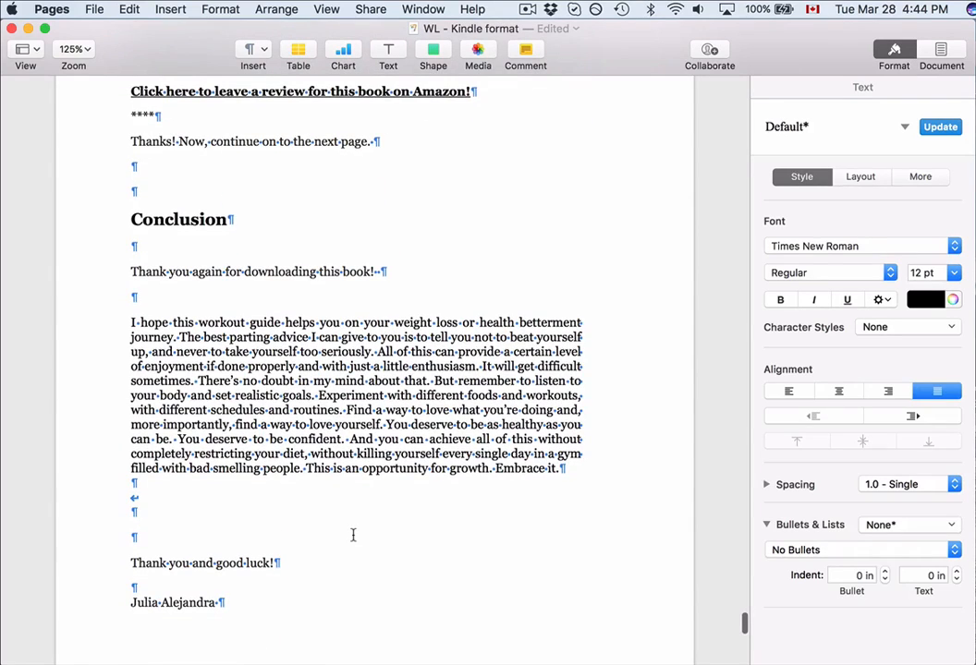
scroll(353, 535, "up", 1)
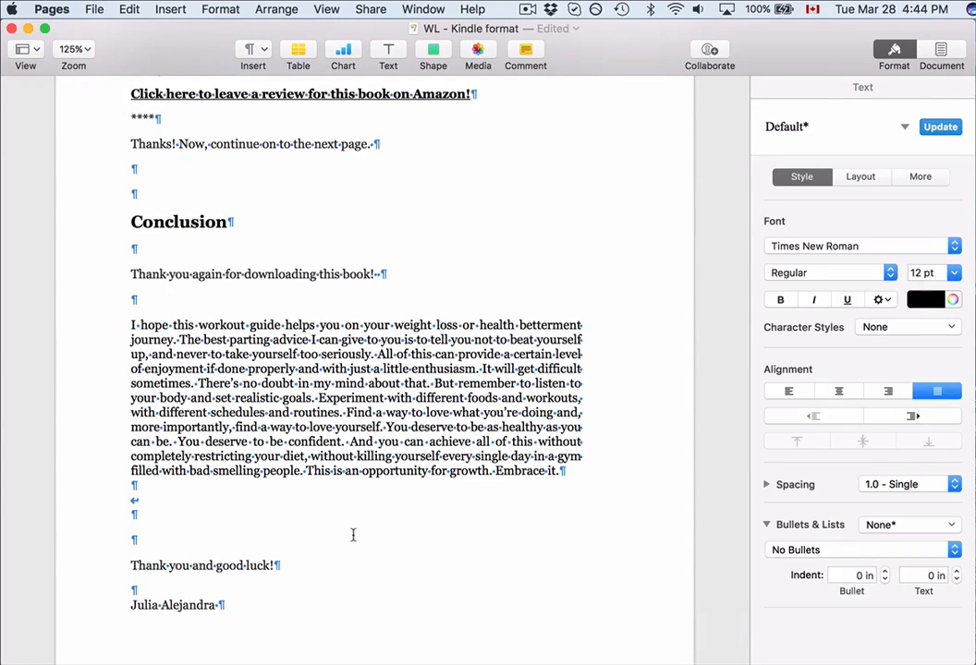
Export the document in ePub format with the title "WL - Kindle format", keeping the suggested file name and location
left_click(61, 8)
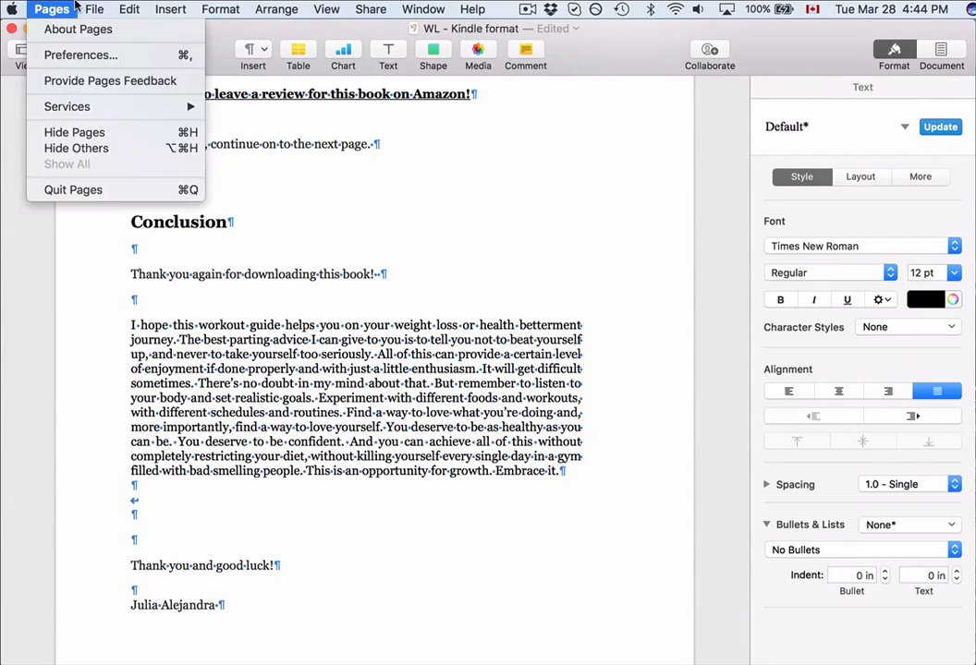
mouse_move(86, 7)
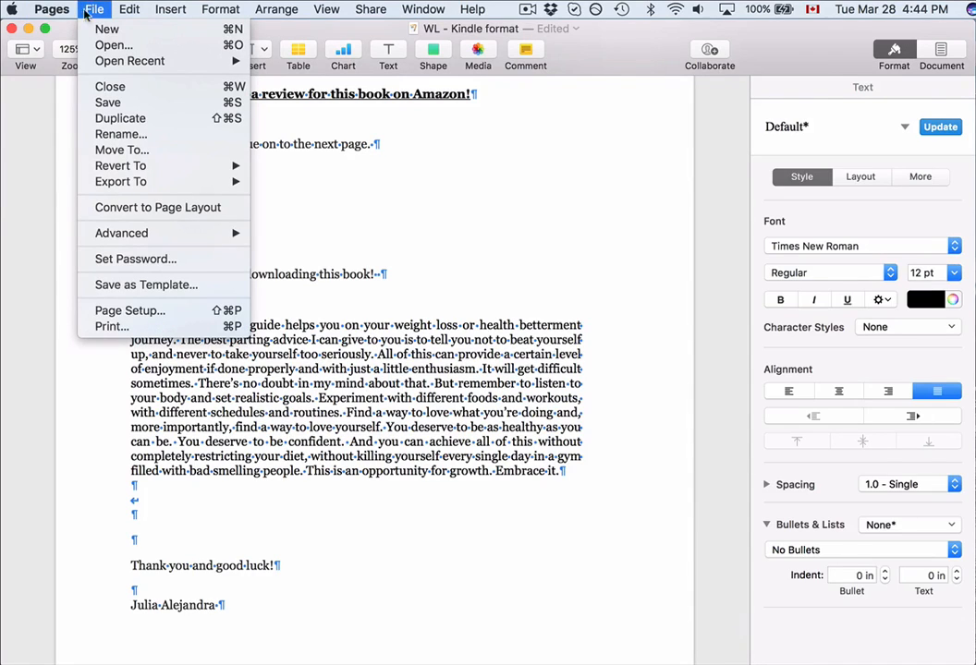
mouse_move(107, 182)
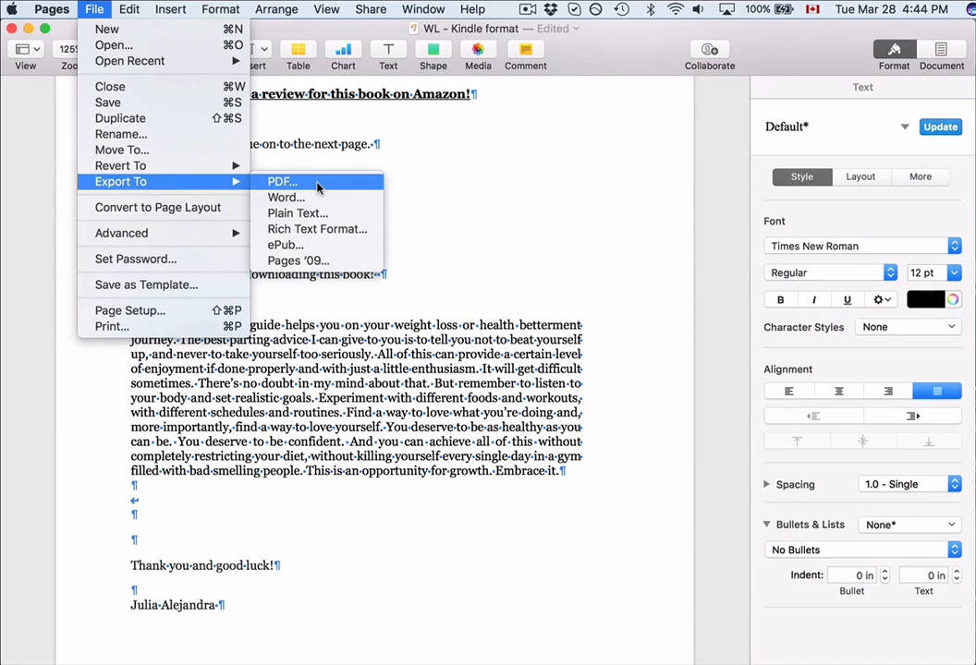
left_click(325, 246)
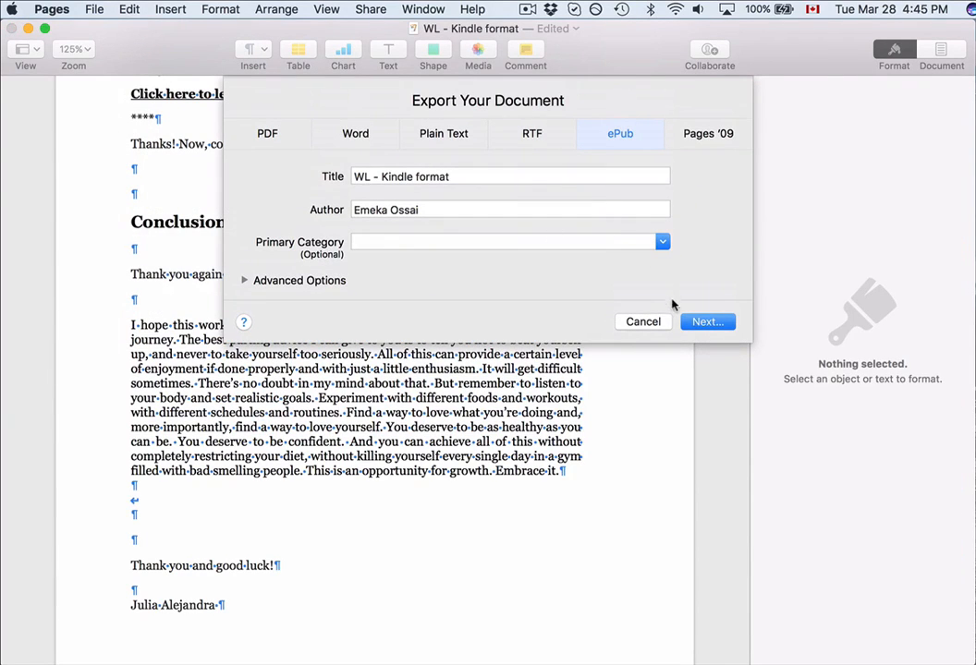
left_click(693, 323)
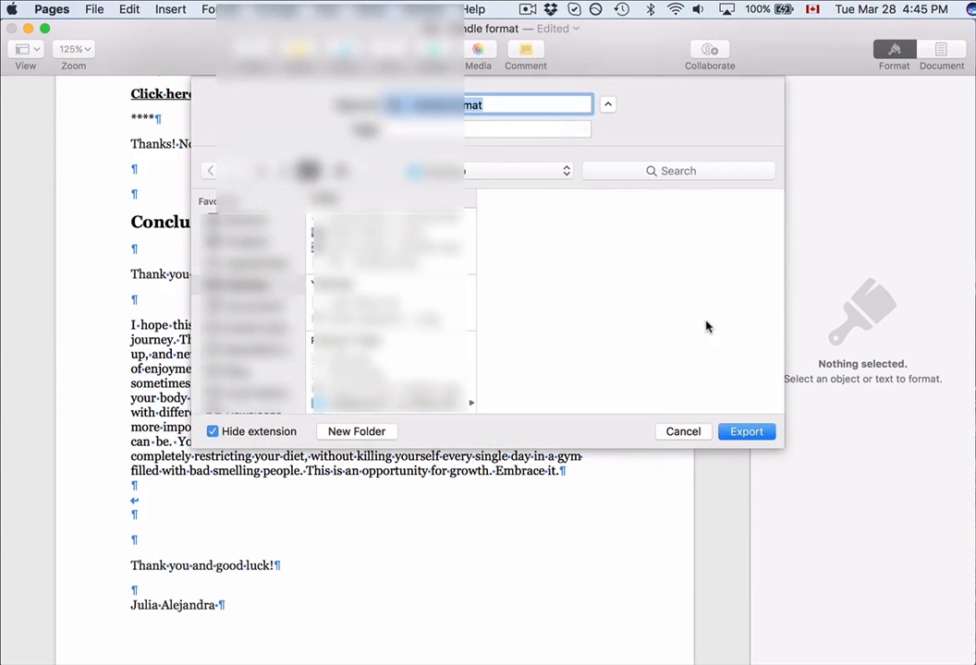
left_click(752, 440)
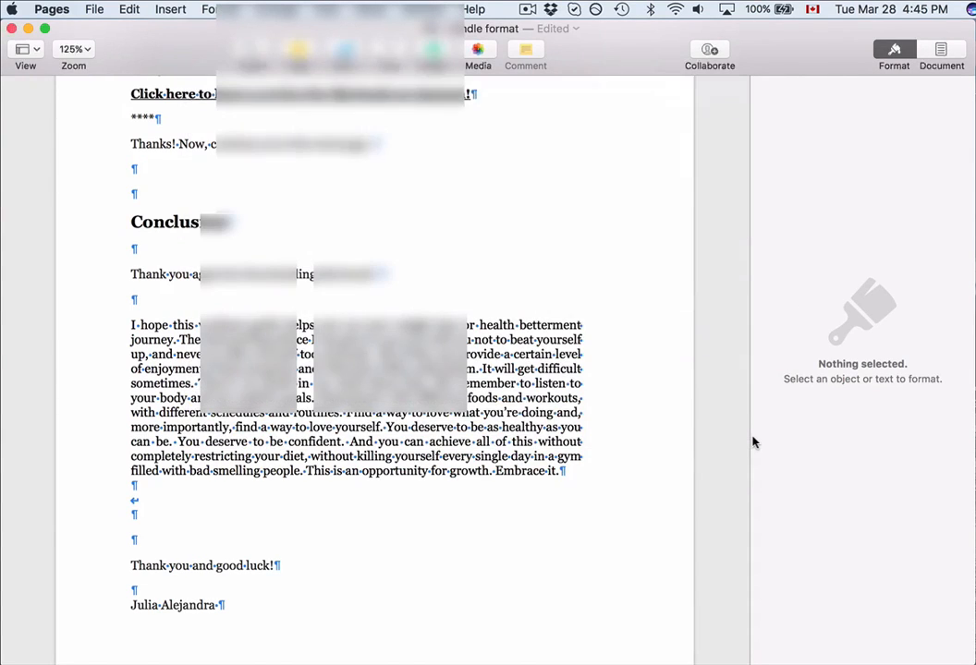